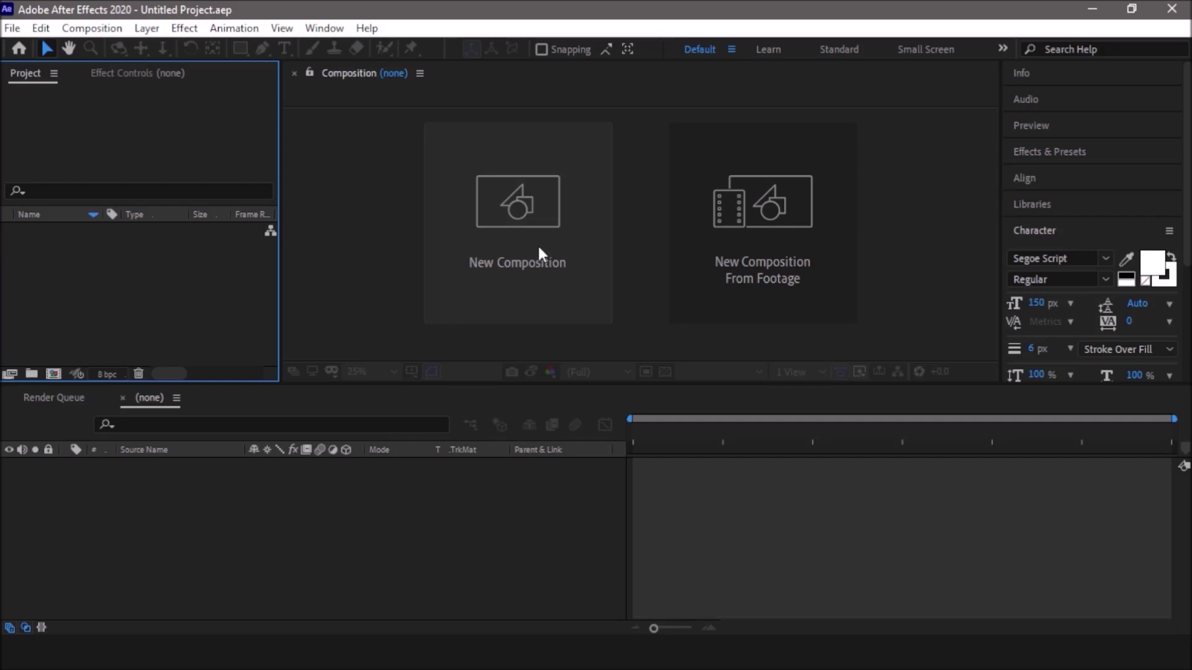
Start a new 1920×1080, 30 fps composition from the empty Composition panel.
{"action": "left_click", "coordinate": [538, 244]}
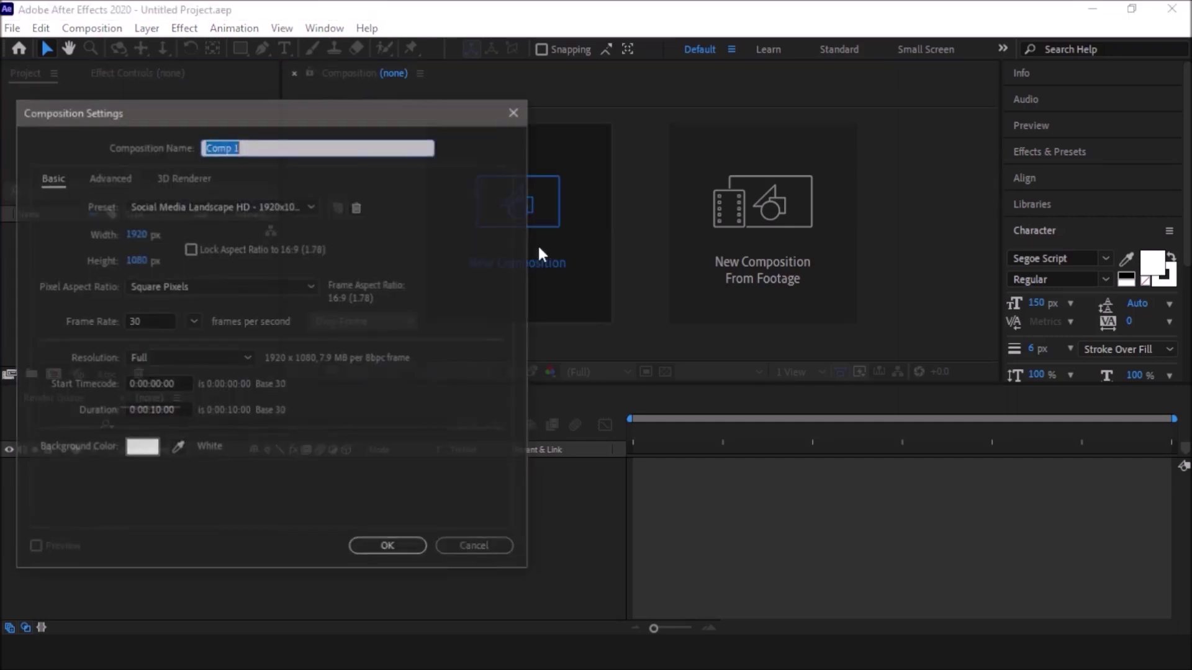
Create Comp 1 and add a full-frame deep purple solid layer, Deep Purple Solid 1.
{"action": "left_click", "coordinate": [358, 546]}
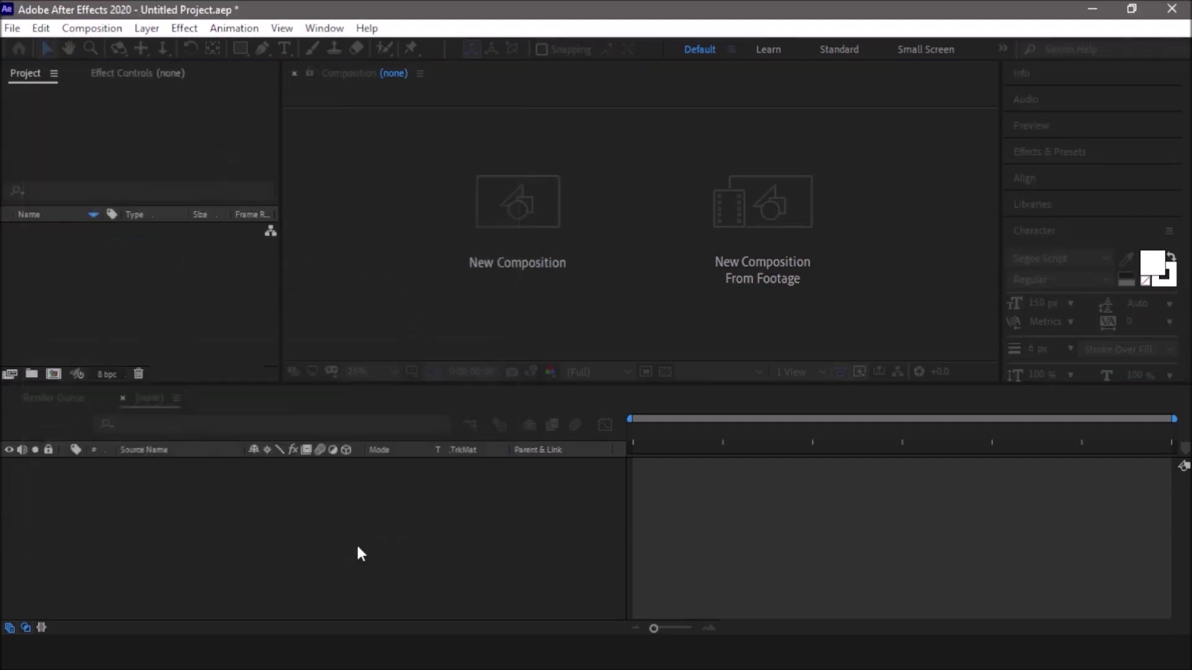
{"action": "right_click", "coordinate": [357, 506]}
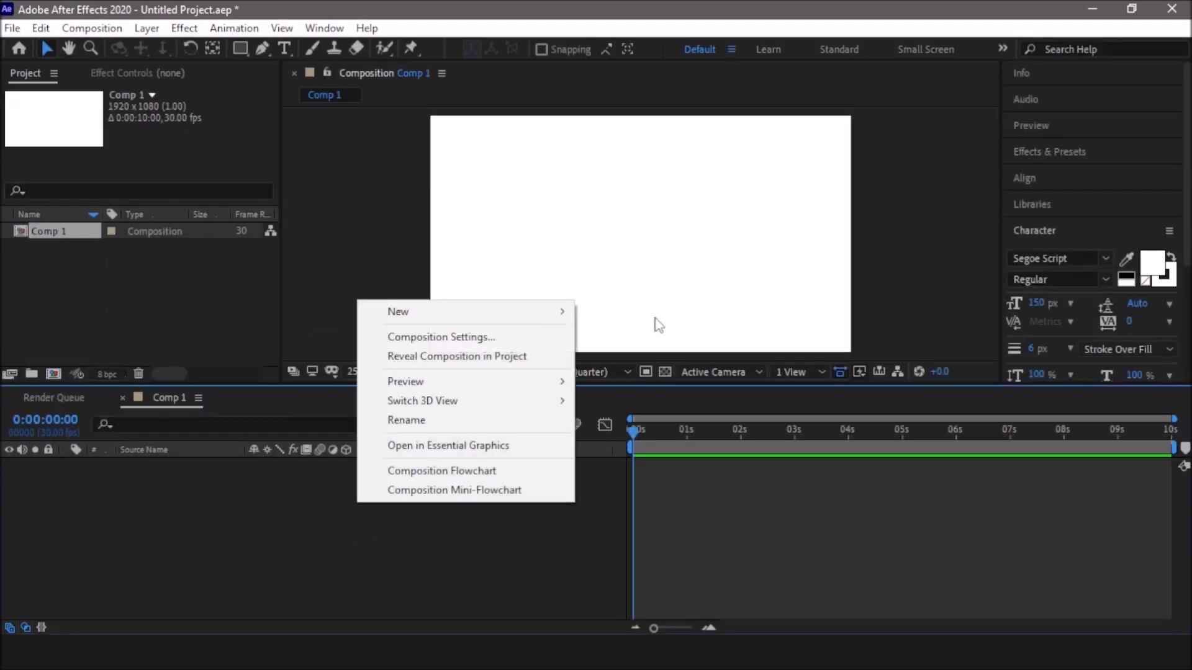
{"action": "mouse_move", "coordinate": [558, 311]}
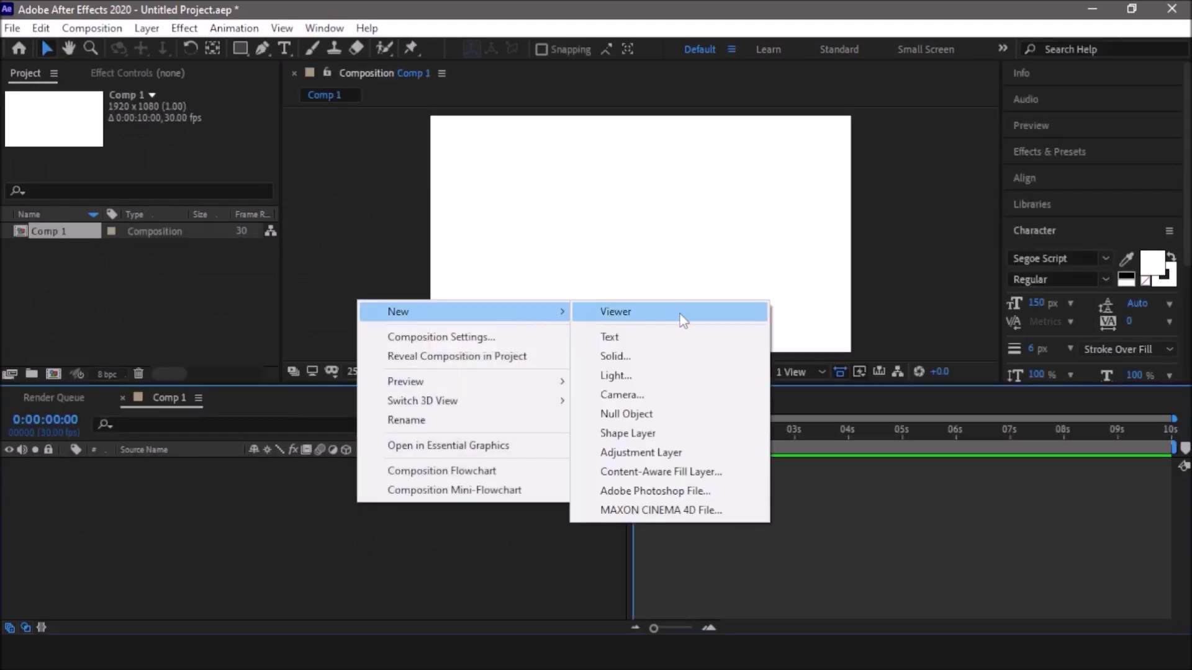
{"action": "left_click", "coordinate": [667, 359]}
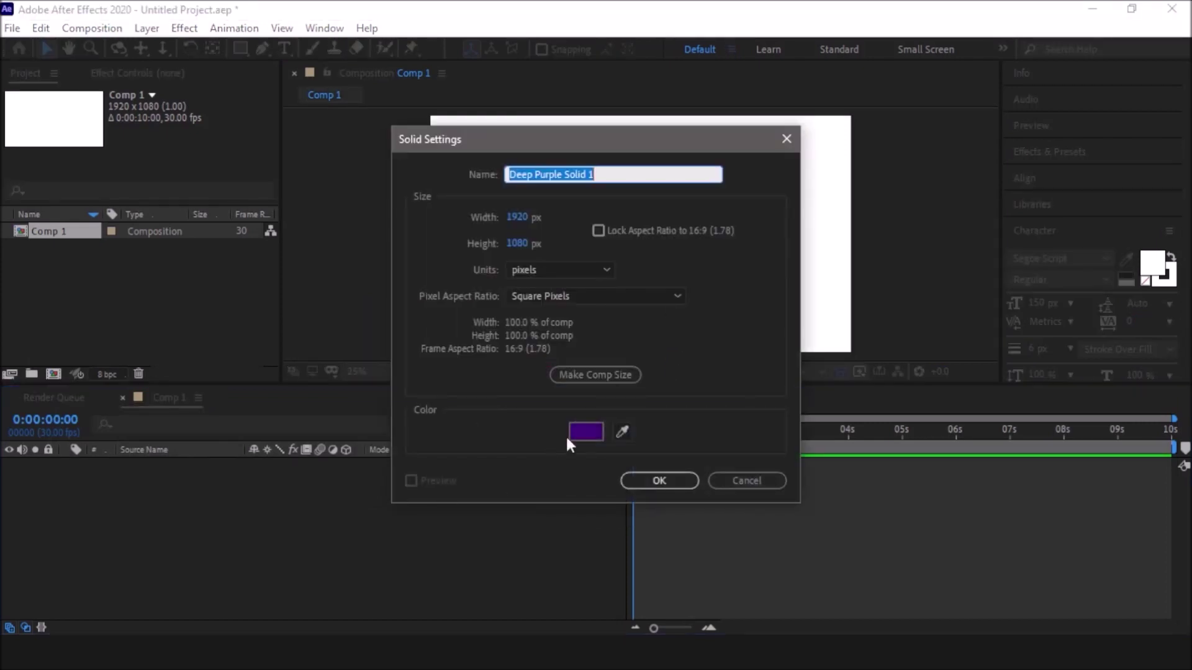
{"action": "left_click", "coordinate": [658, 481]}
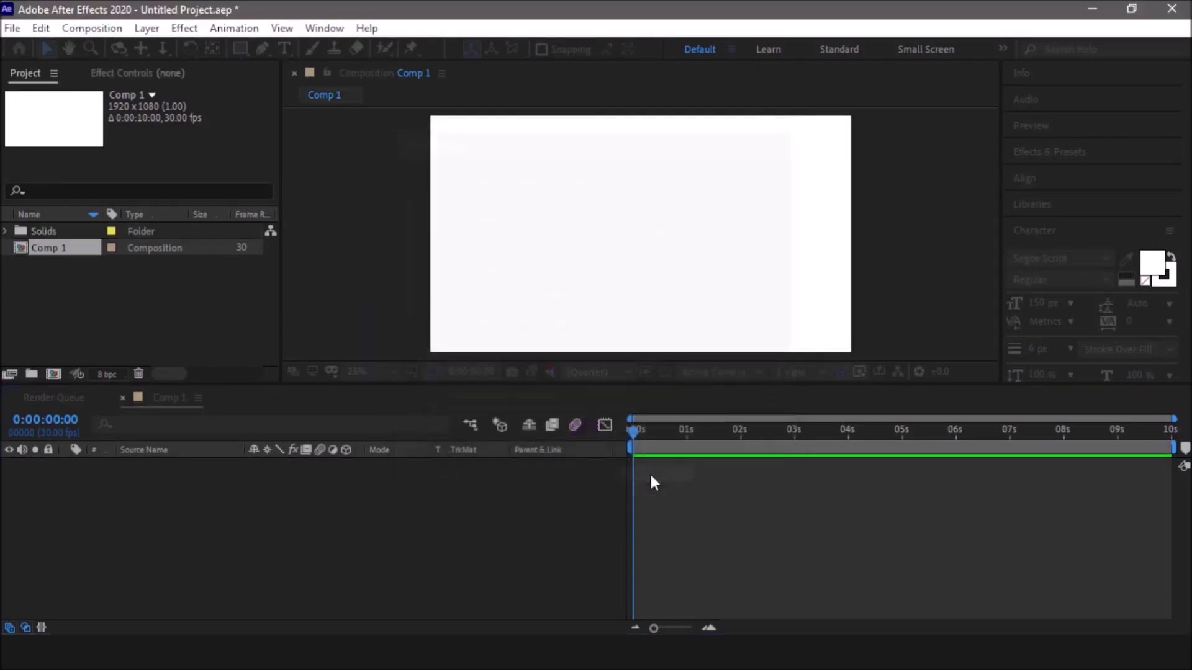
Show rulers around the composition and expand Deep Purple Solid 1's properties.
{"action": "key", "text": "ctrl+r"}
{"action": "left_click", "coordinate": [67, 465]}
{"action": "left_click", "coordinate": [403, 534]}
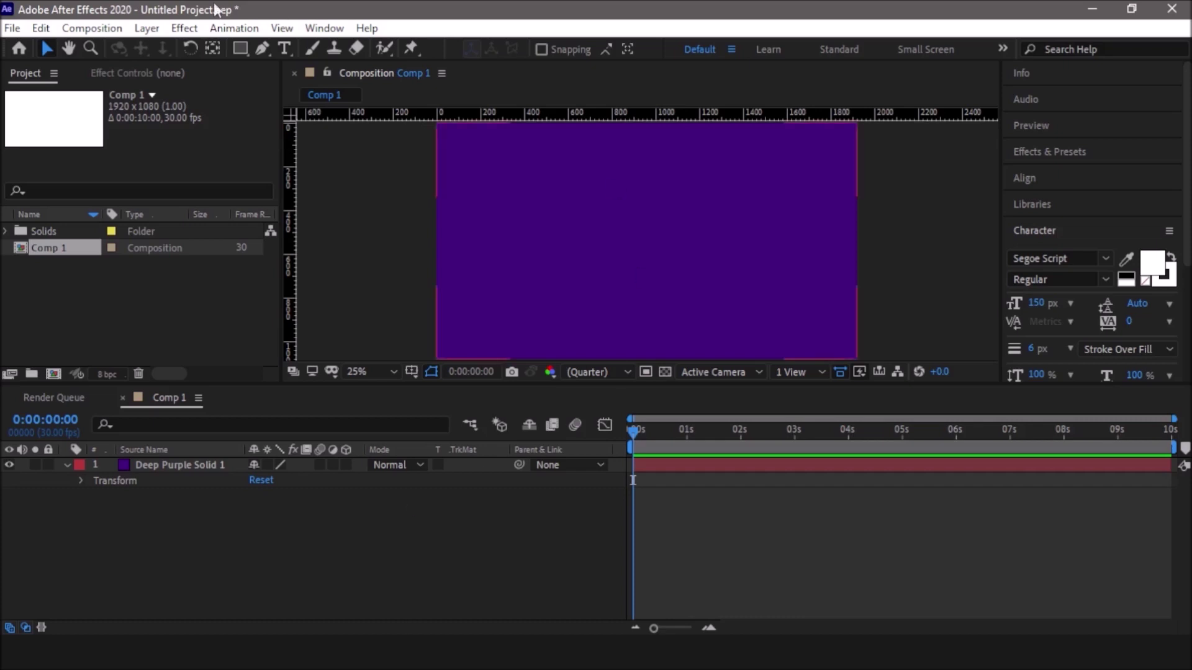
Draw a circle in the centre of the composition with the Ellipse Tool.
{"action": "left_click", "coordinate": [240, 46]}
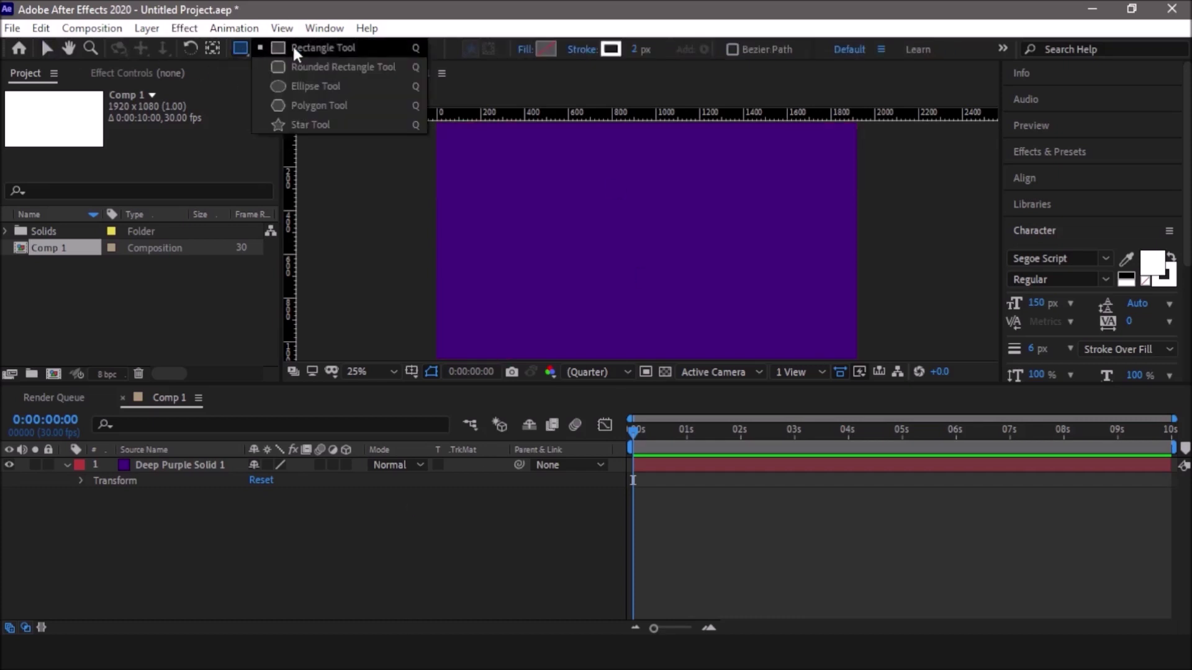
{"action": "left_click", "coordinate": [300, 87]}
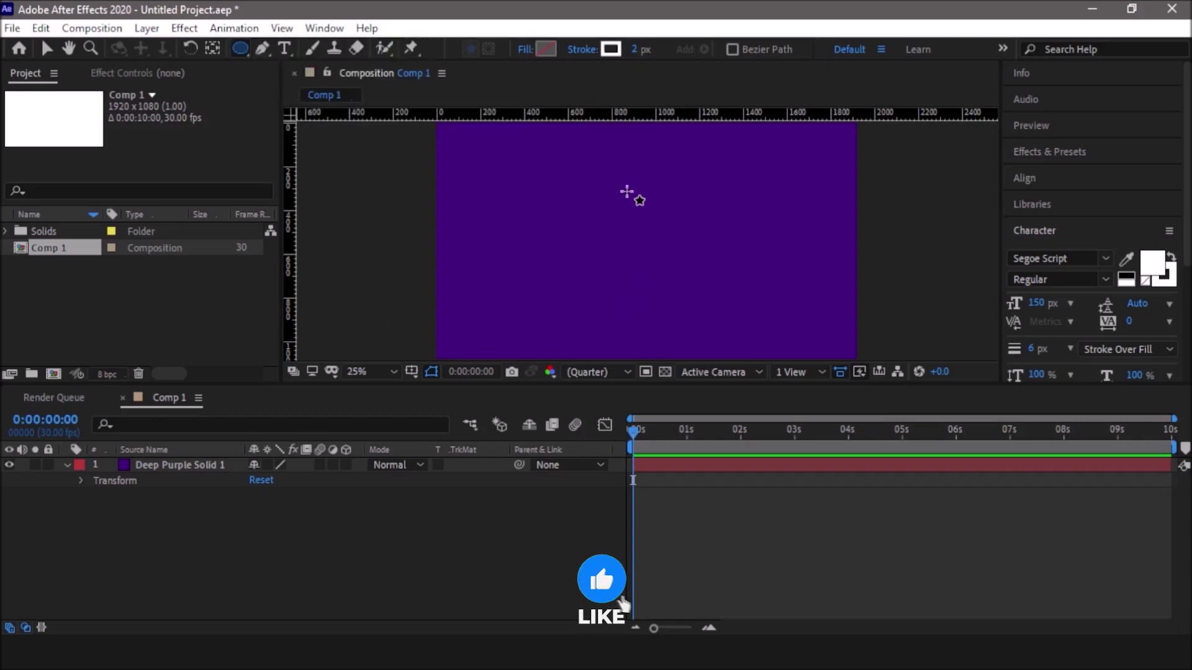
{"action": "left_click", "coordinate": [259, 537]}
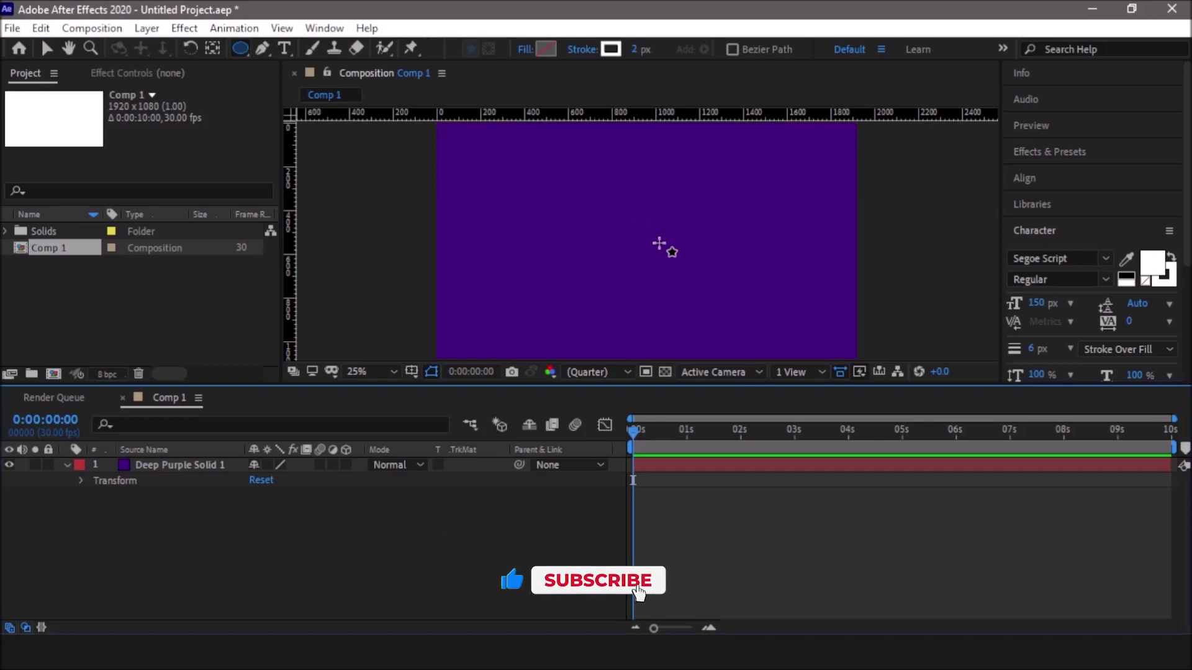
{"action": "left_click_drag", "start_coordinate": [645, 242], "coordinate": [737, 316]}
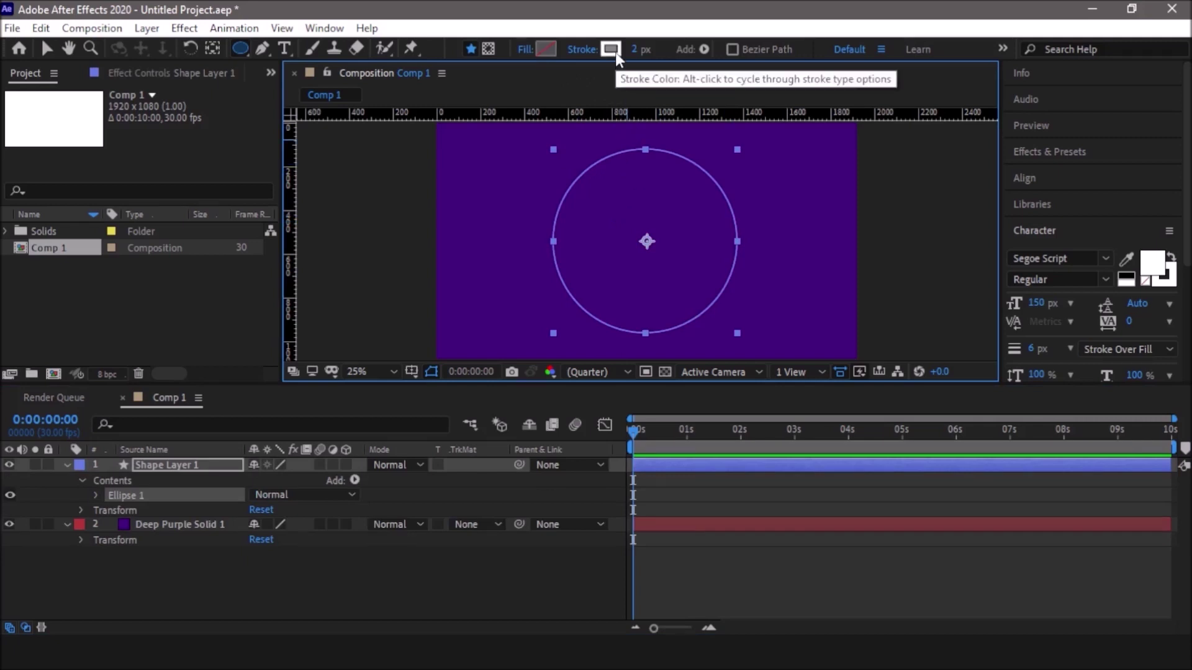
Set the circle's fill to None, leaving only its 2 px stroke.
{"action": "left_click", "coordinate": [522, 50]}
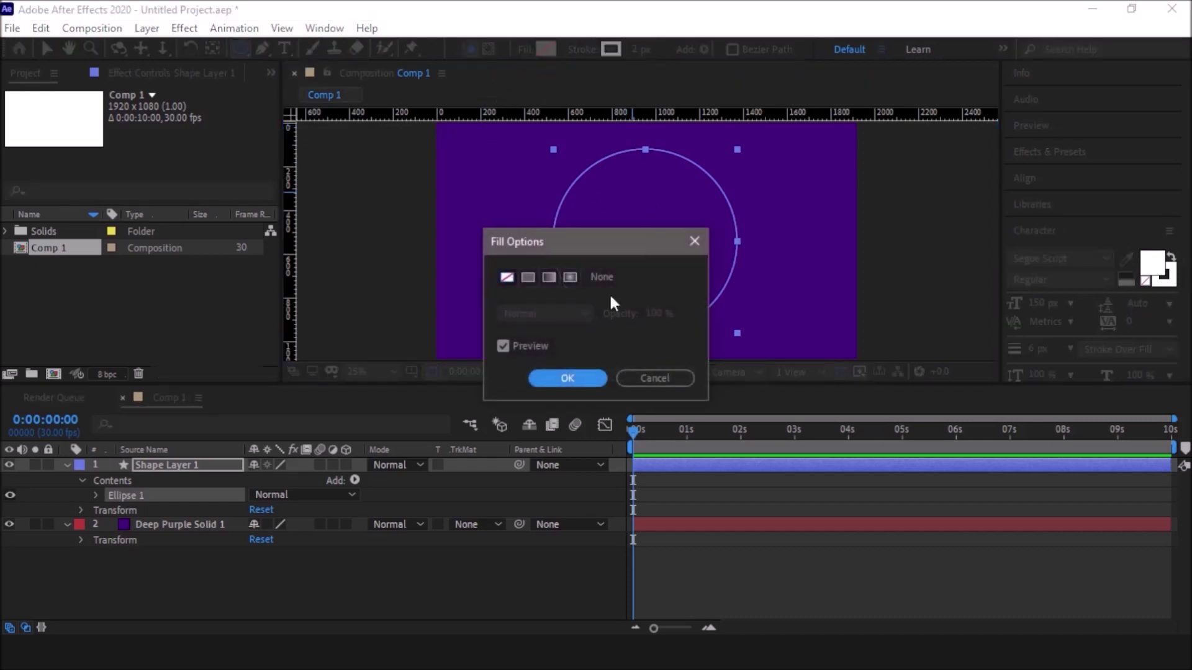
{"action": "left_click", "coordinate": [527, 277]}
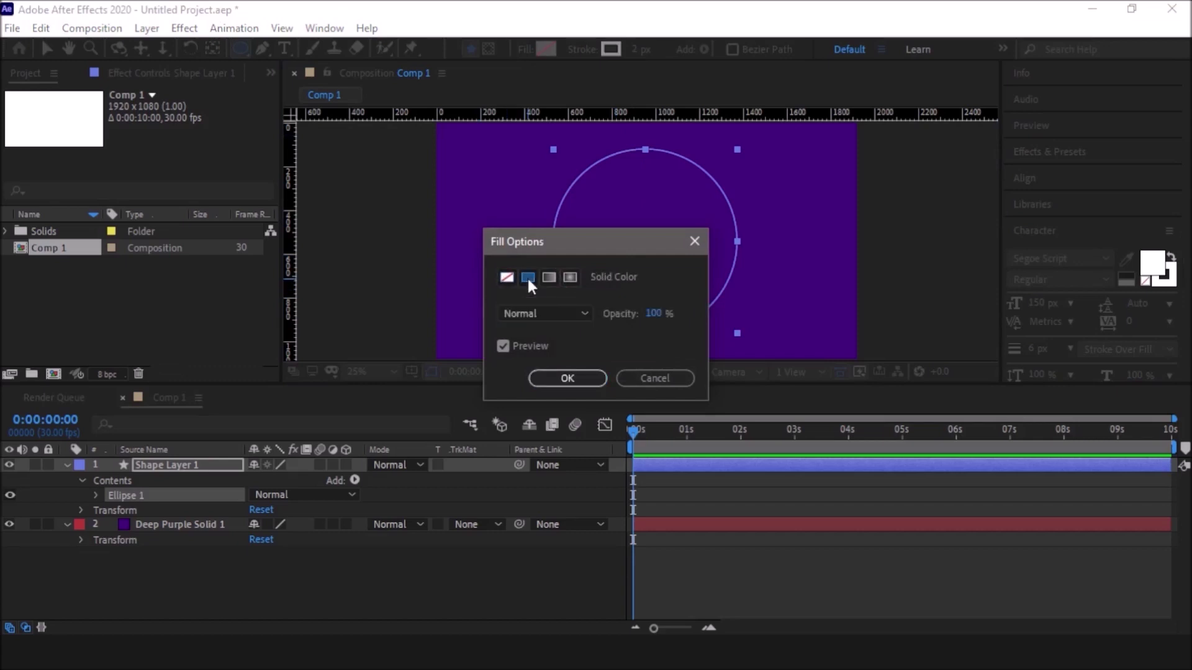
{"action": "left_click", "coordinate": [507, 277]}
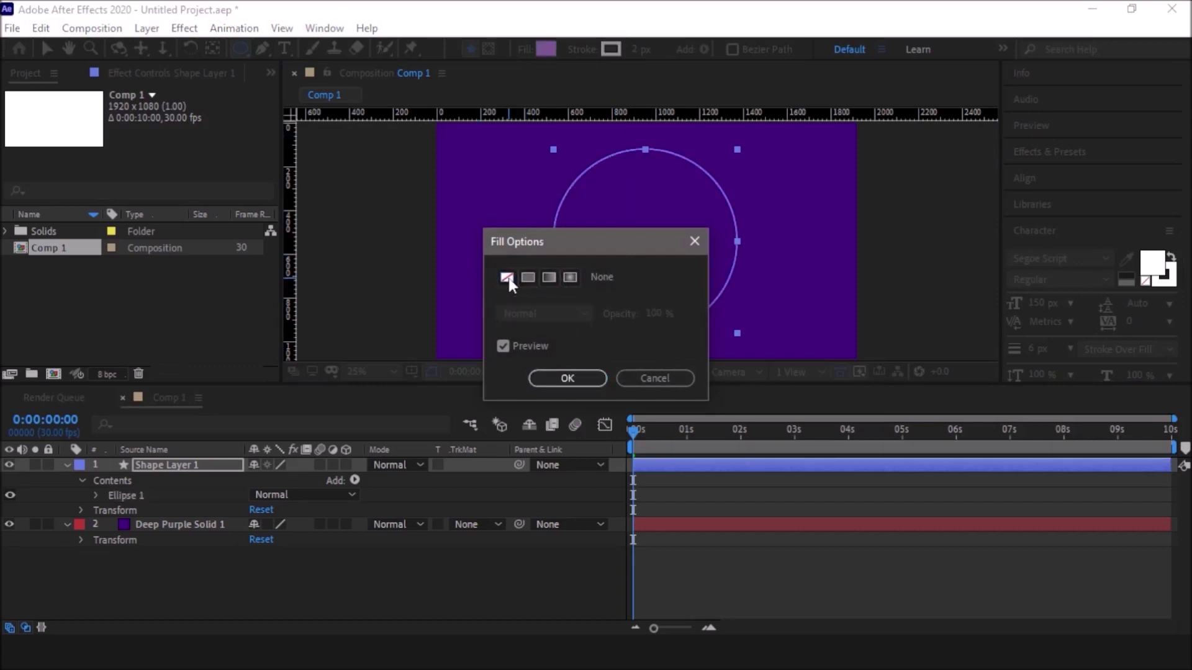
{"action": "left_click", "coordinate": [567, 378]}
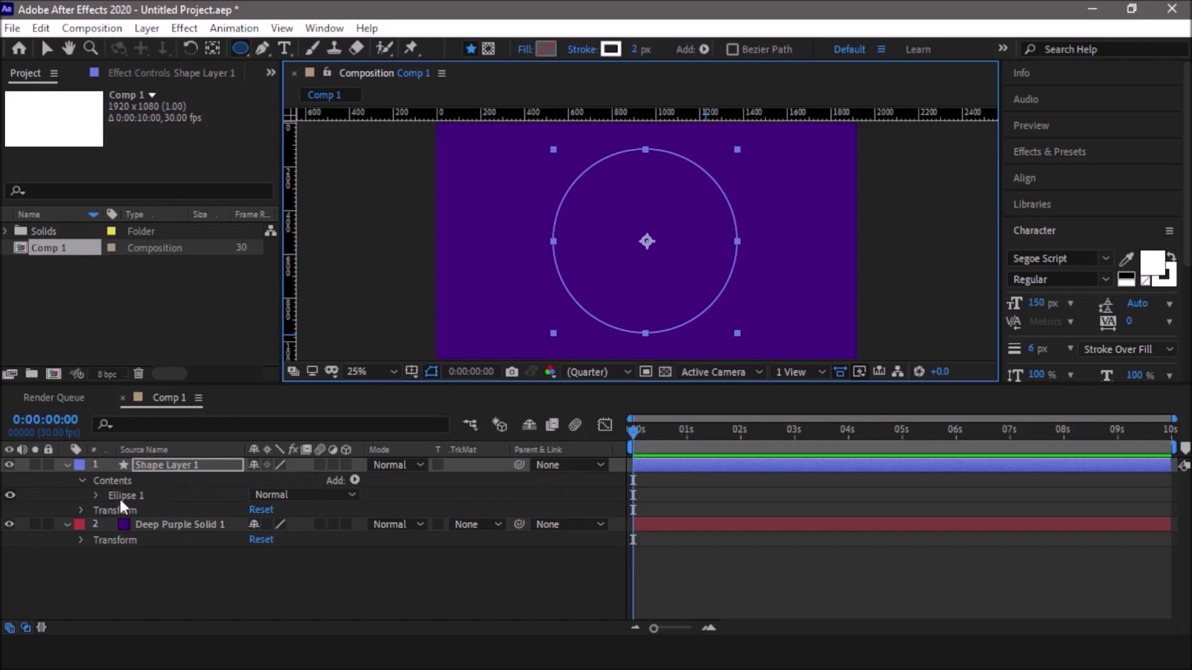
Expand Ellipse 1's Stroke 1 and set its Stroke Width to 35.
{"action": "left_click", "coordinate": [96, 495]}
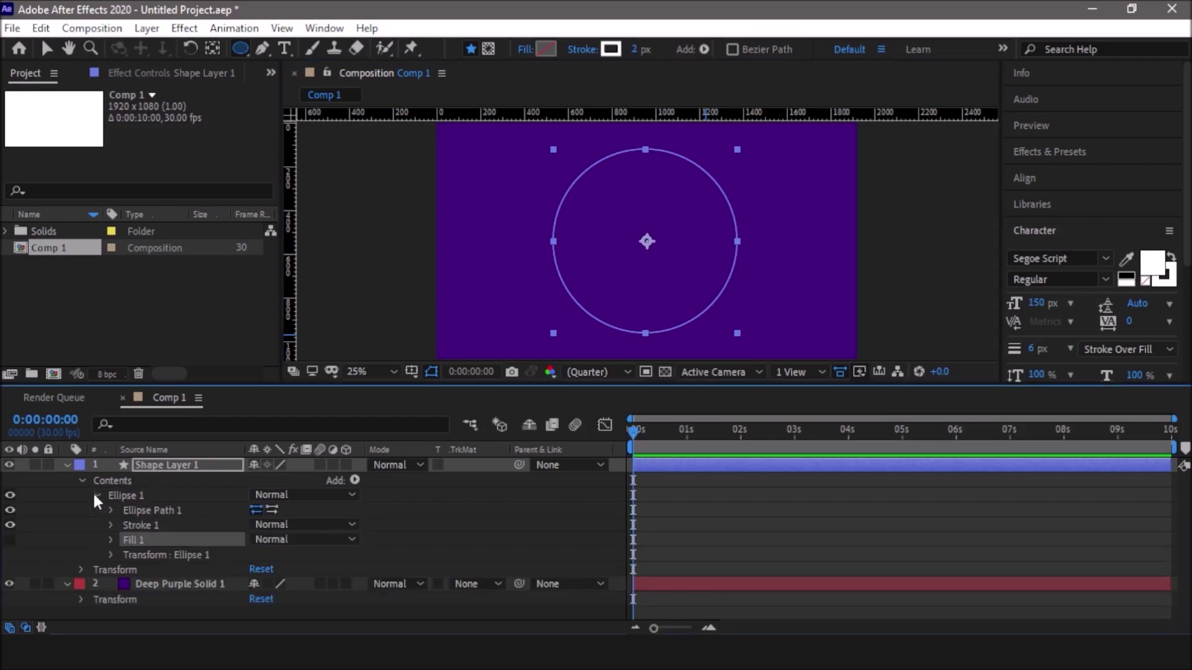
{"action": "left_click", "coordinate": [110, 525]}
{"action": "scroll", "coordinate": [109, 527], "scroll_direction": "down", "scroll_amount": 2}
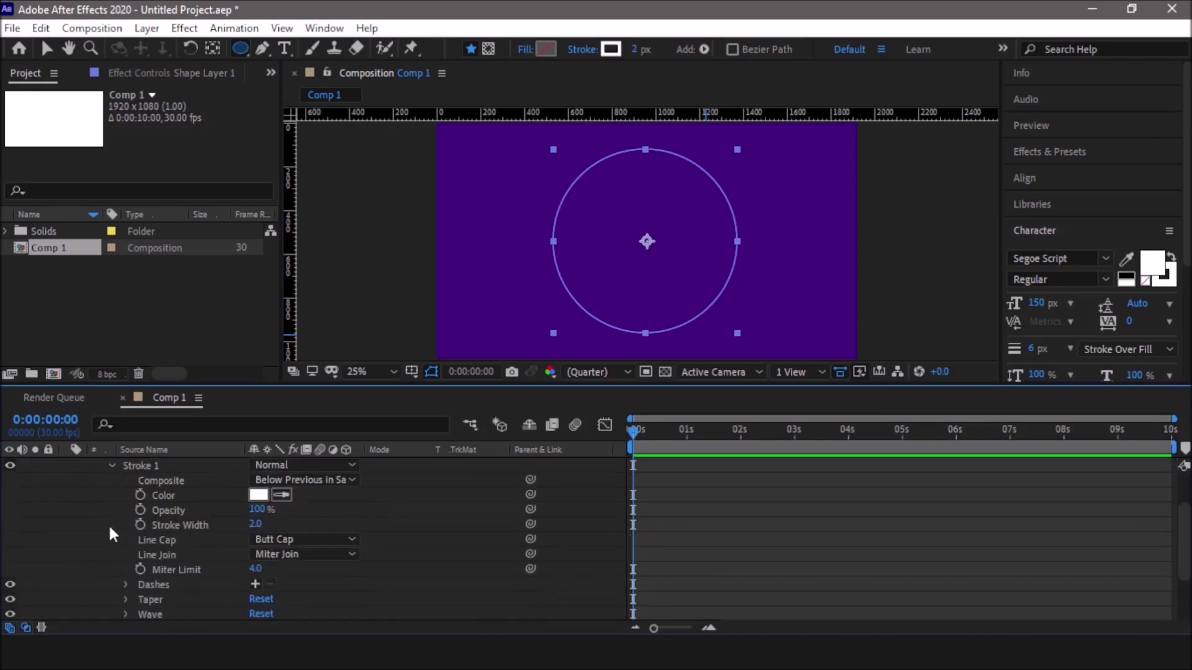
{"action": "left_click", "coordinate": [255, 525]}
{"action": "type", "text": "35"}
{"action": "key", "text": "Return"}
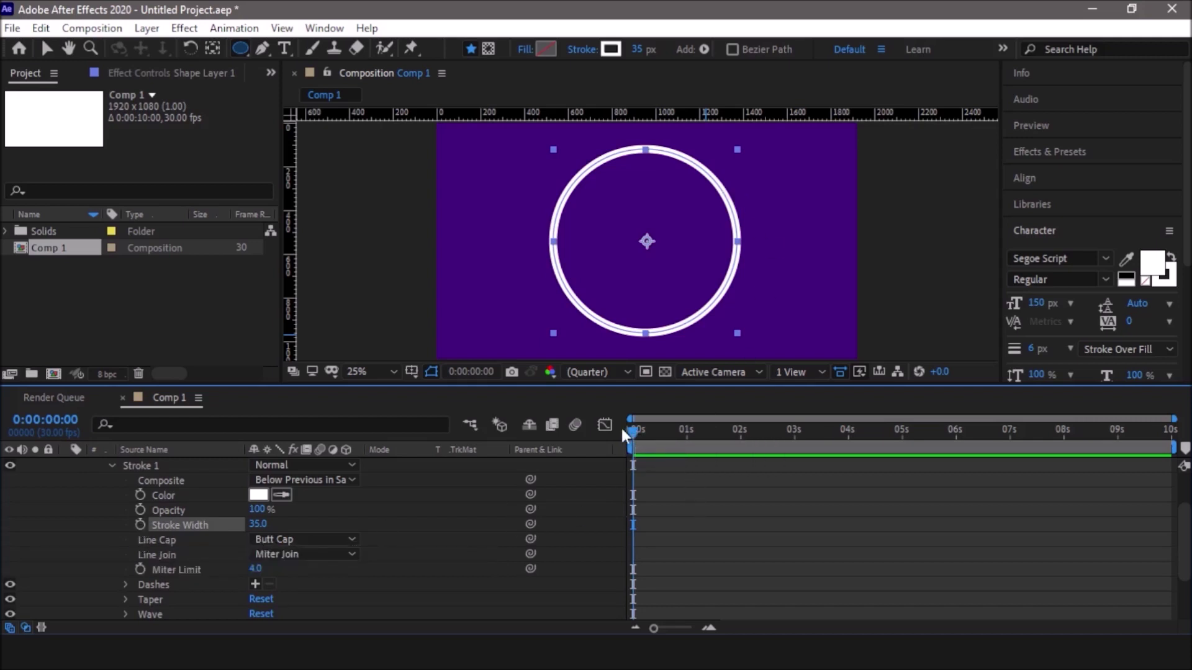
Keyframe Stroke Width at 35 at 0 s and 0 at exactly 1 s.
{"action": "left_click", "coordinate": [139, 526]}
{"action": "left_click_drag", "start_coordinate": [636, 427], "coordinate": [684, 428]}
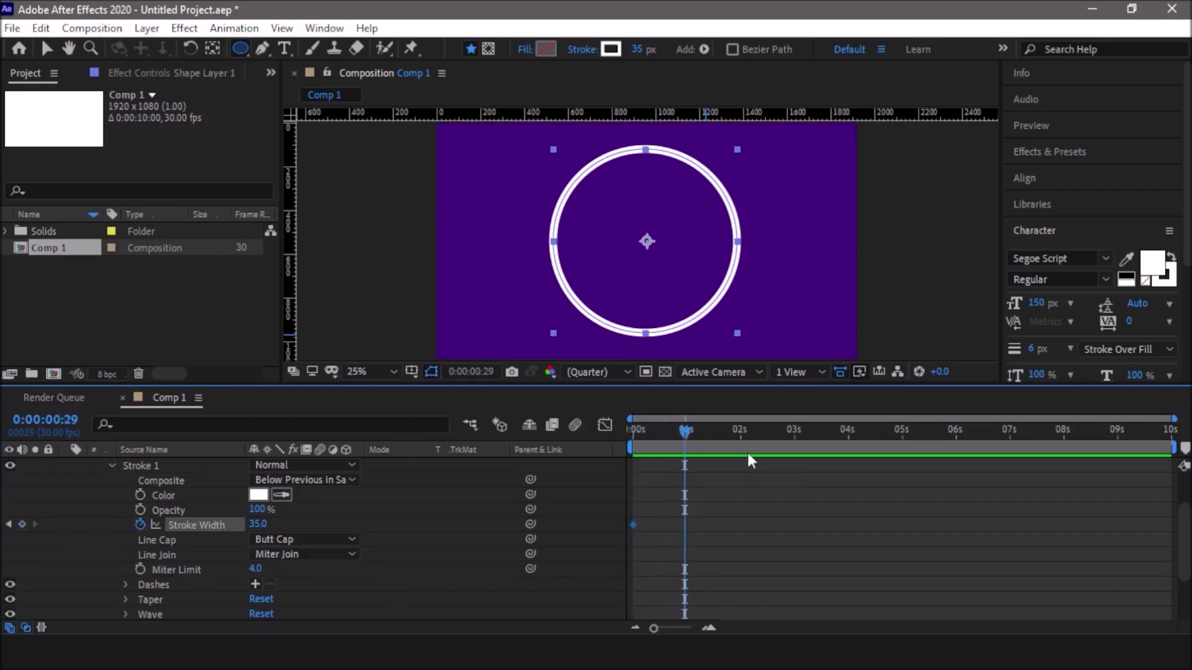
{"action": "key", "text": "Page_Up"}
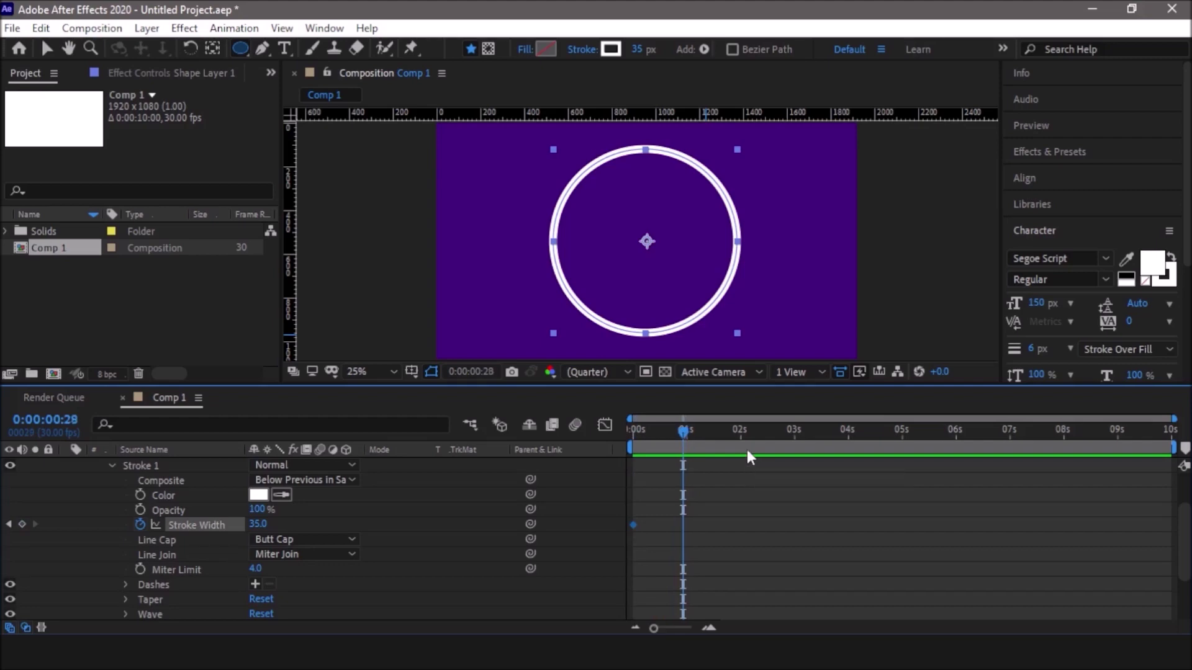
{"action": "key", "text": "Page_Down"}
{"action": "key", "text": "Page_Down"}
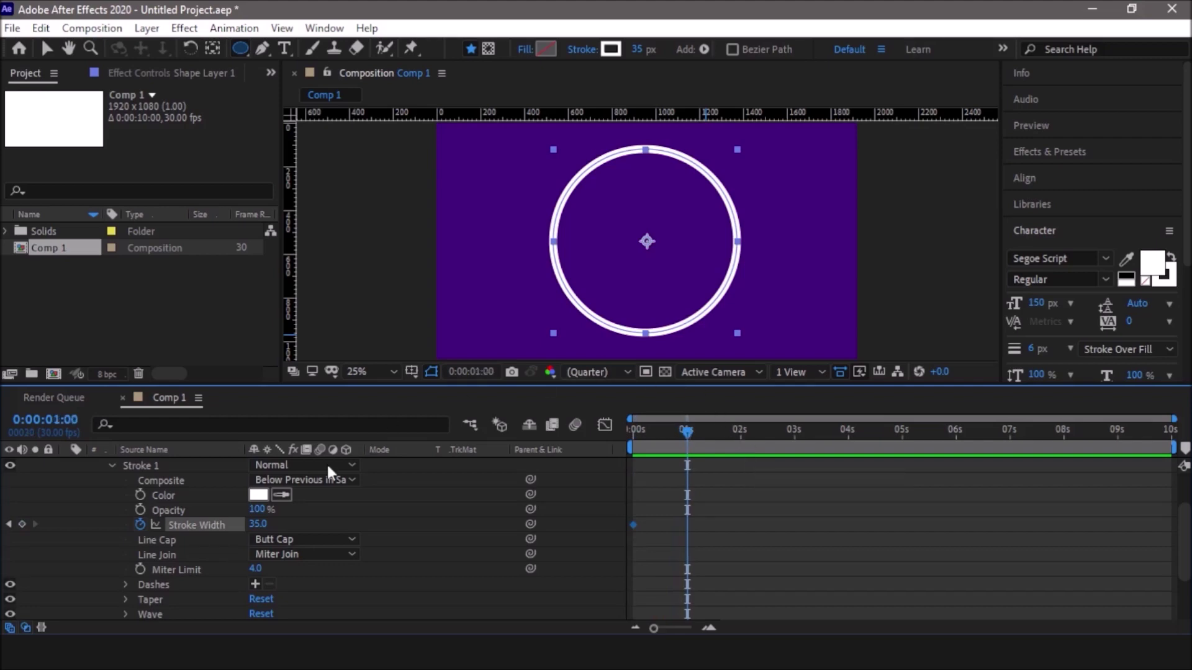
{"action": "left_click", "coordinate": [257, 524]}
{"action": "type", "text": "0"}
{"action": "key", "text": "Return"}
Preview the stroke shrinking from 35 to 0, playing from the start.
{"action": "left_click_drag", "start_coordinate": [691, 433], "coordinate": [617, 428]}
{"action": "left_click", "coordinate": [455, 318]}
{"action": "key", "text": "space"}
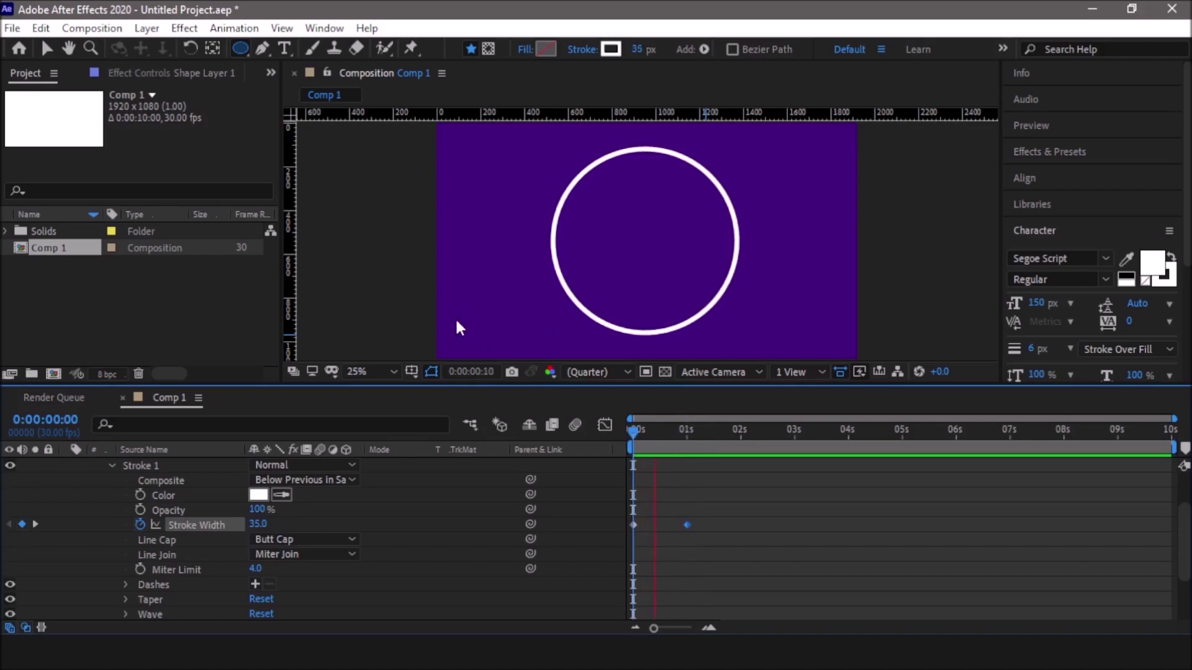
{"action": "left_click", "coordinate": [709, 425]}
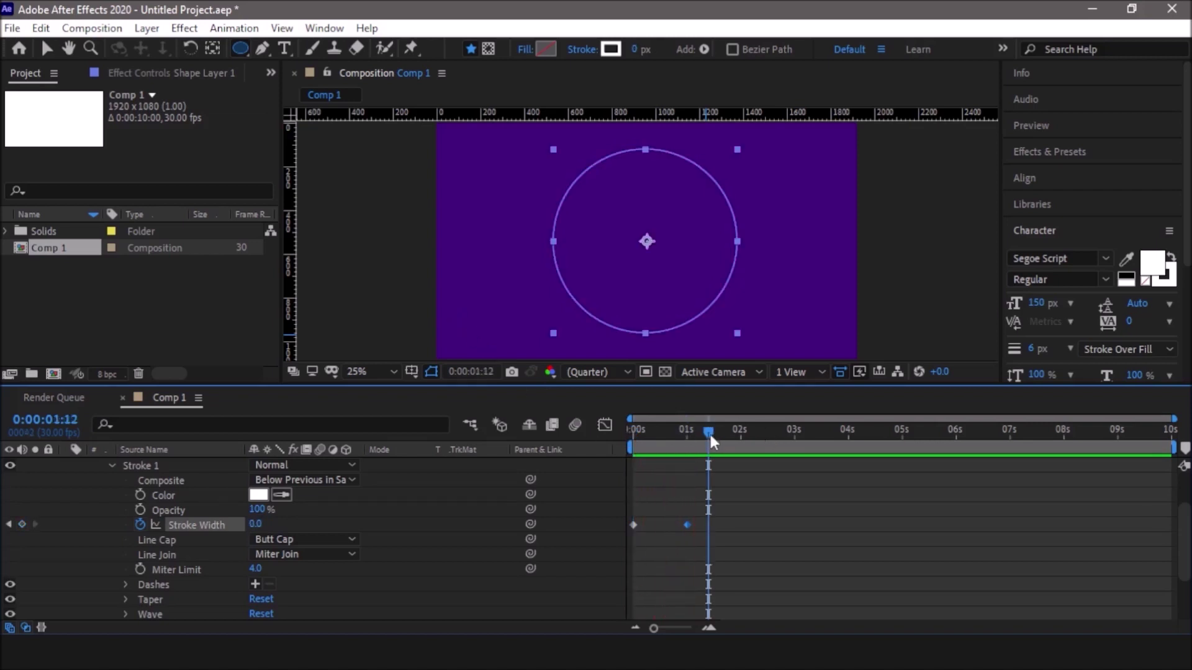
{"action": "left_click_drag", "start_coordinate": [710, 435], "coordinate": [607, 431]}
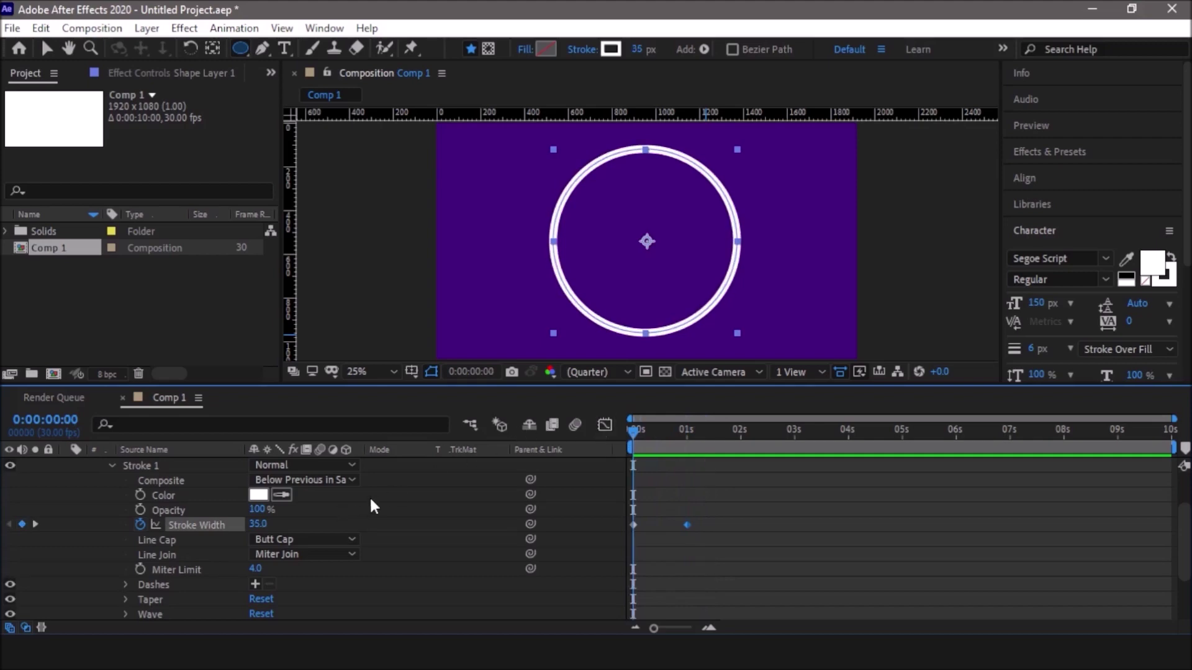
Add dashes to Stroke 1 with a Gap control and a Dash length of 0.
{"action": "scroll", "coordinate": [371, 501], "scroll_direction": "down", "scroll_amount": 1}
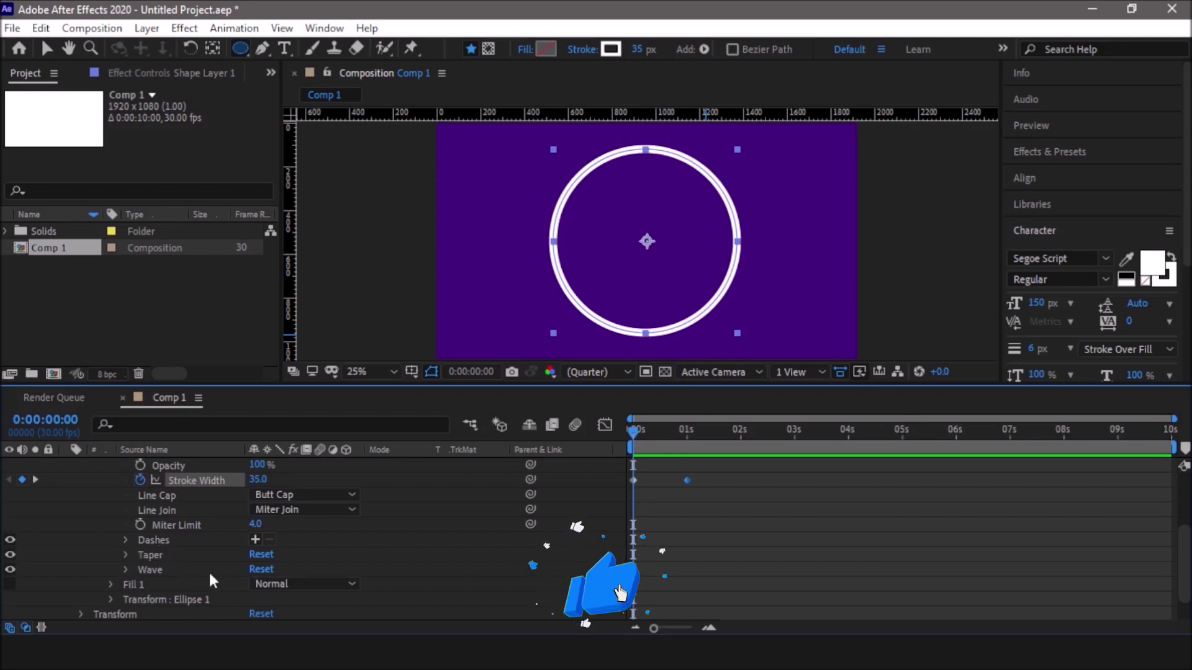
{"action": "left_click", "coordinate": [255, 540]}
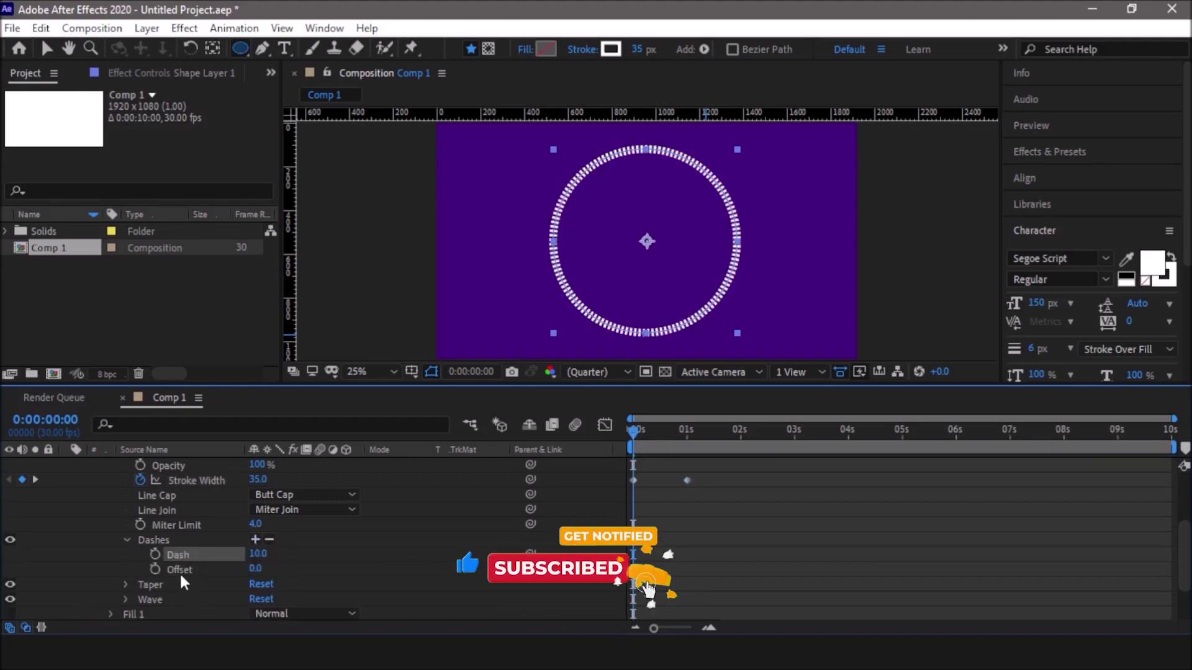
{"action": "left_click", "coordinate": [255, 539]}
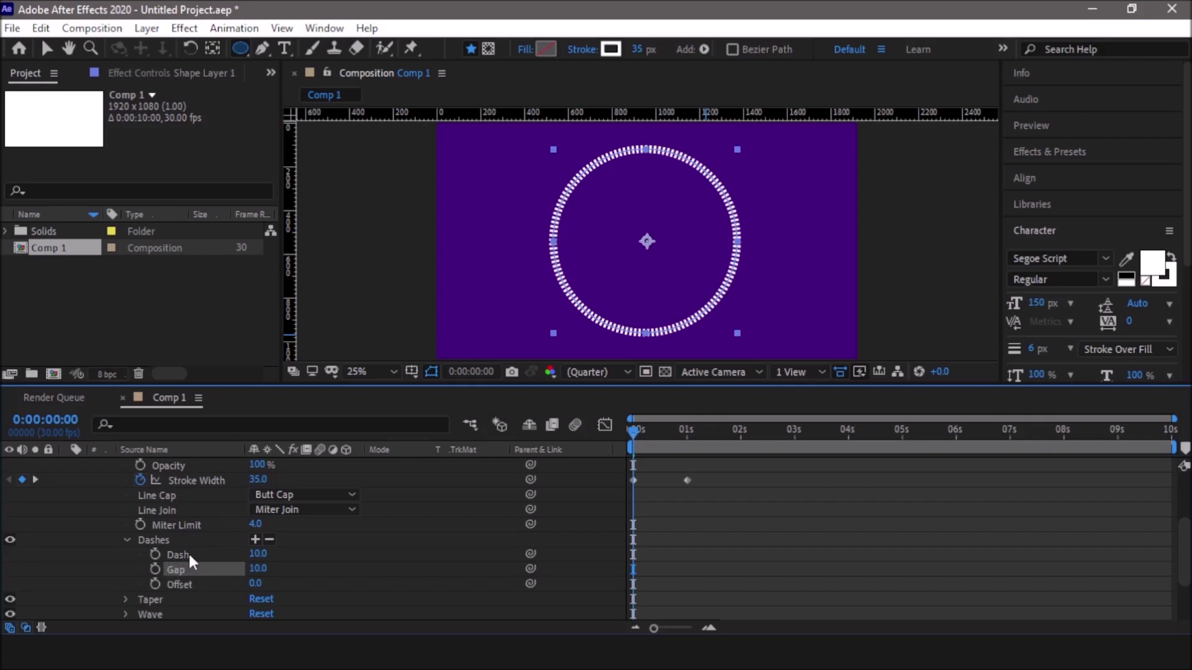
{"action": "left_click", "coordinate": [257, 554]}
{"action": "type", "text": "0"}
{"action": "key", "text": "Return"}
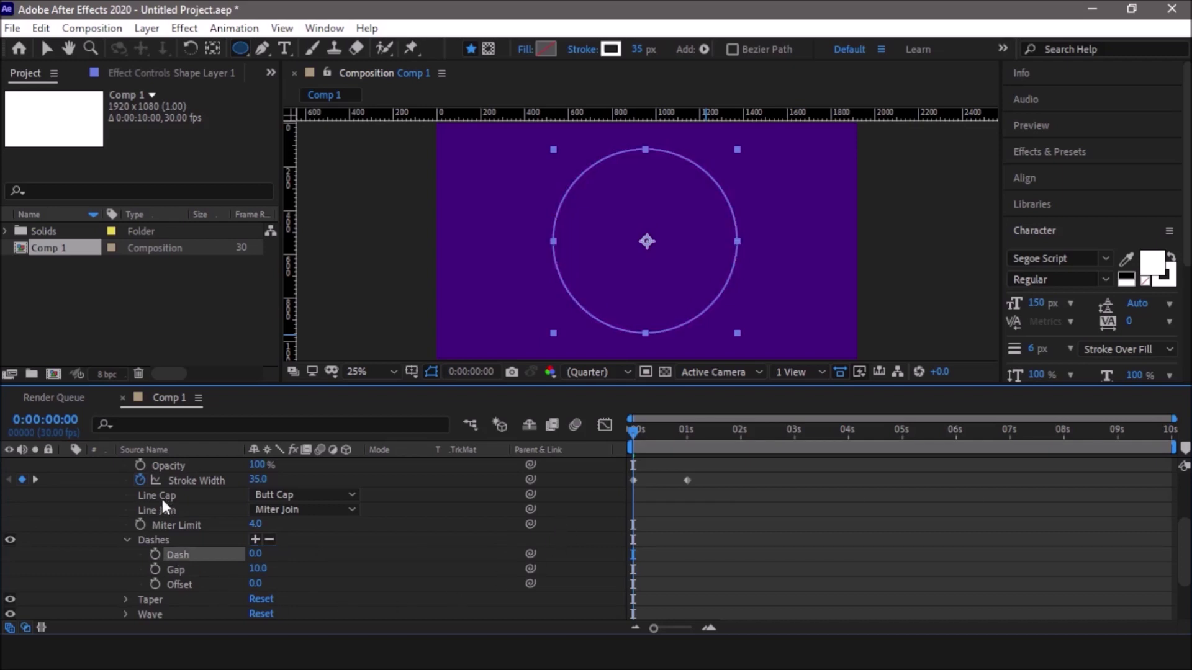
Give the stroke Round Cap ends and widen the dash Gap to 61.
{"action": "left_click", "coordinate": [308, 497]}
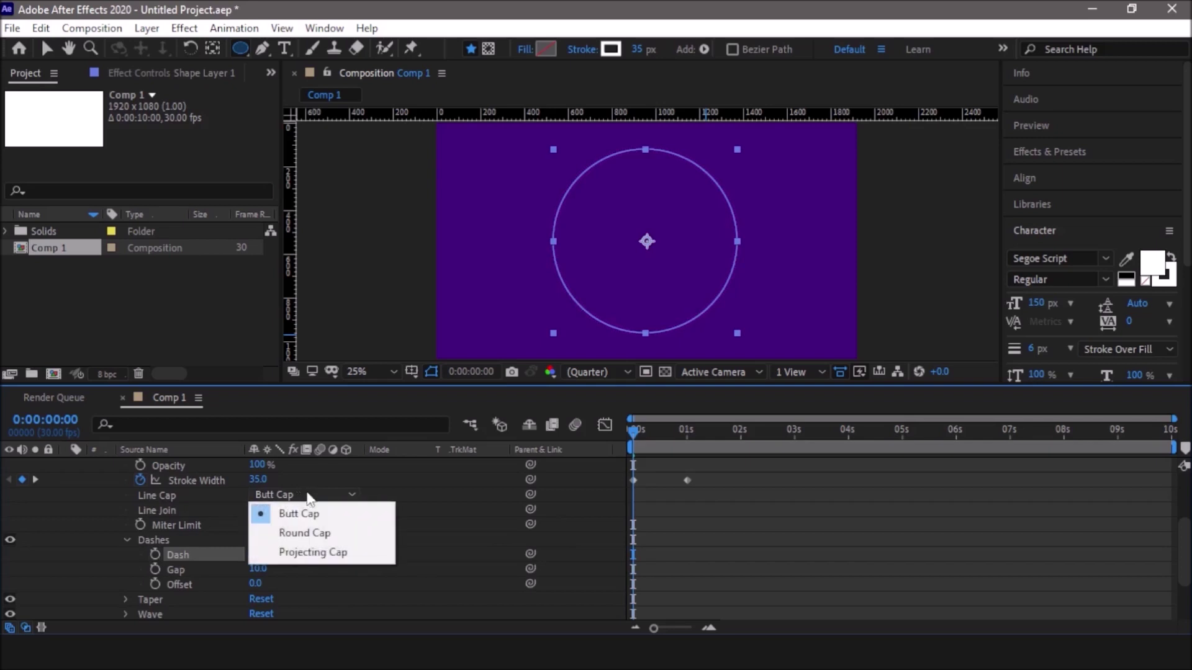
{"action": "left_click", "coordinate": [304, 532]}
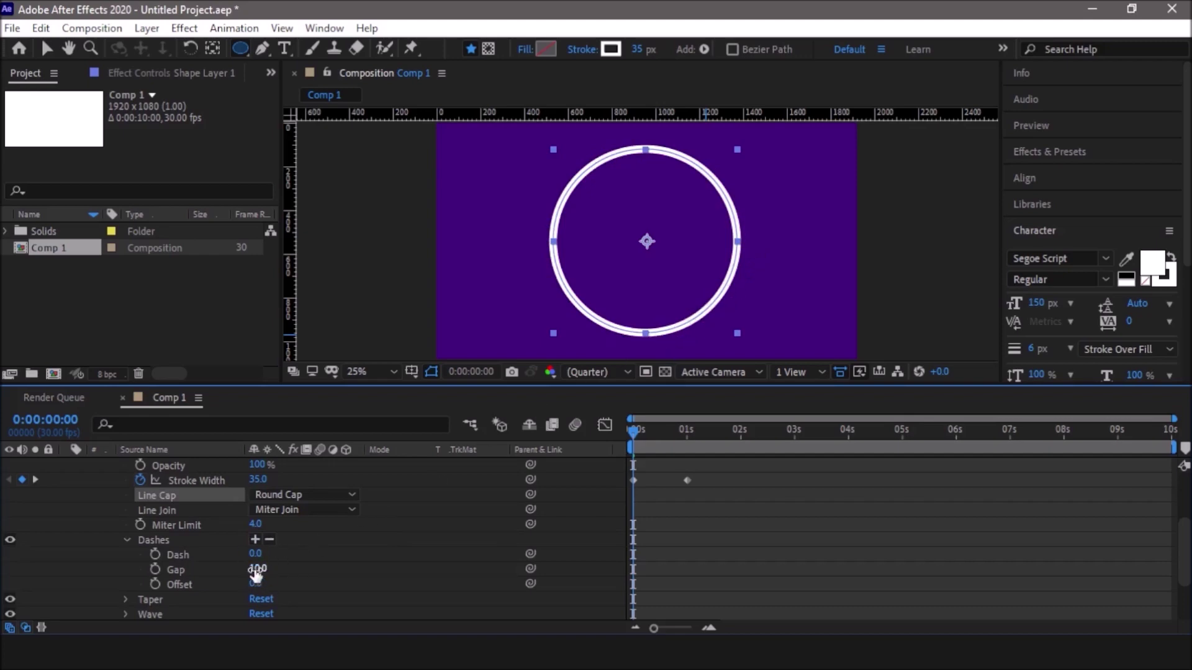
{"action": "left_click_drag", "start_coordinate": [258, 569], "coordinate": [296, 570]}
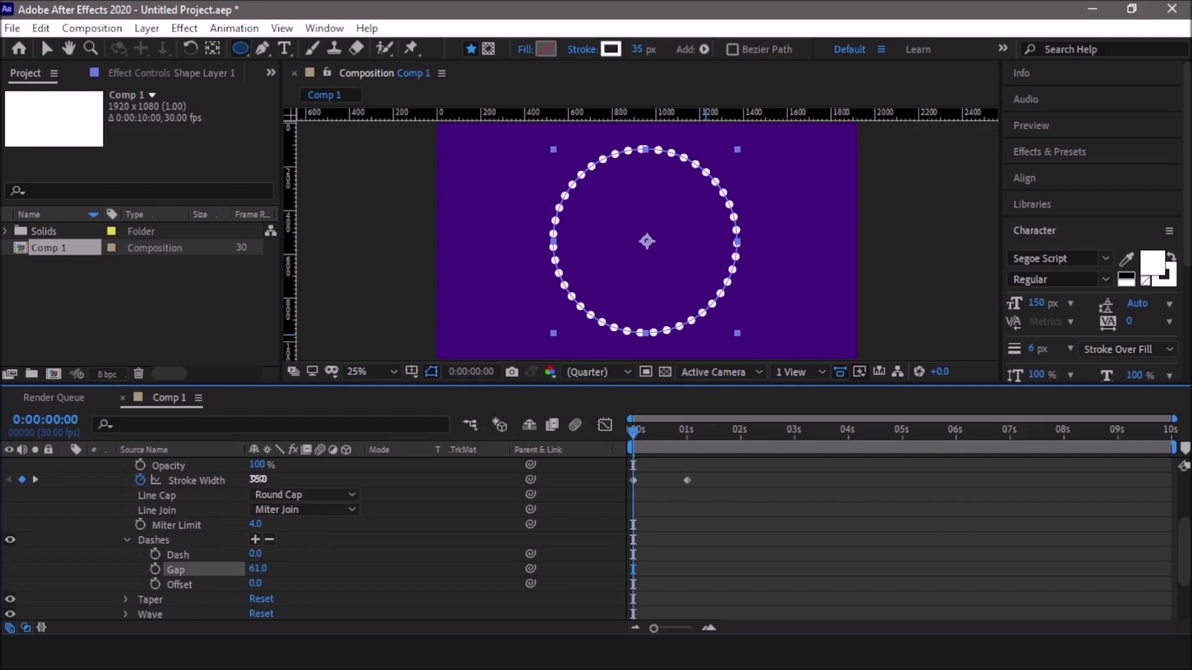
Set Stroke Width to 35 so the ring becomes large round dots.
{"action": "mouse_move", "coordinate": [258, 483]}
{"action": "left_mouse_down"}
{"action": "mouse_move", "coordinate": [313, 480]}
{"action": "mouse_move", "coordinate": [248, 481]}
{"action": "left_mouse_up"}
{"action": "key", "text": "Return"}
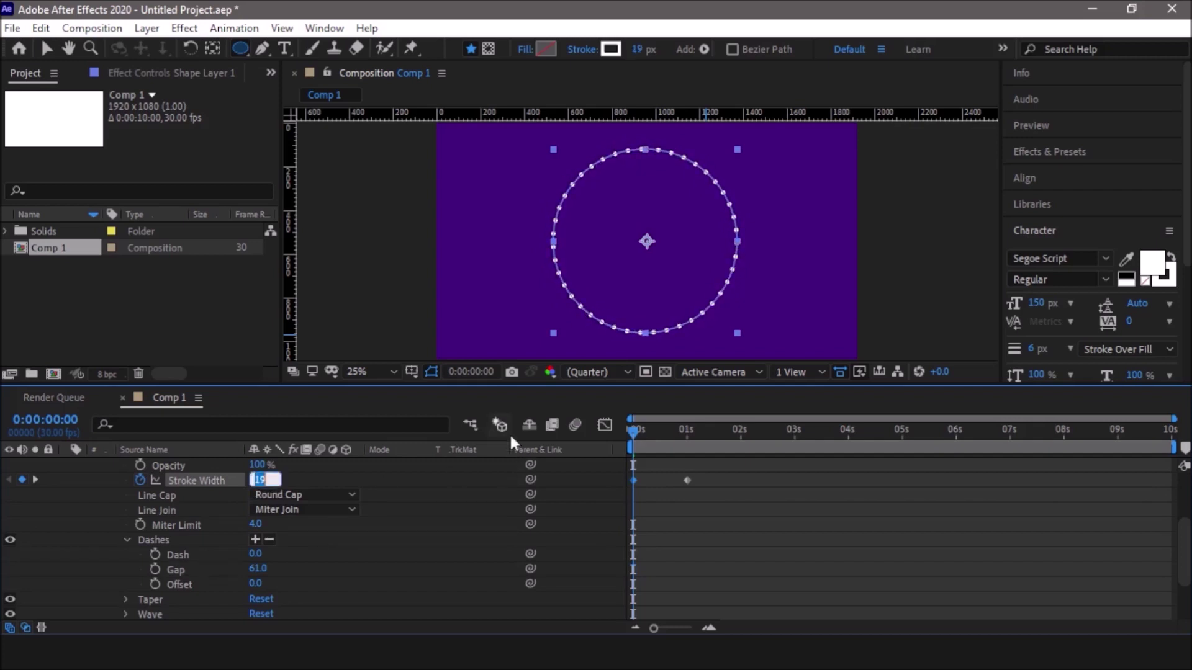
{"action": "type", "text": "35"}
{"action": "key", "text": "Return"}
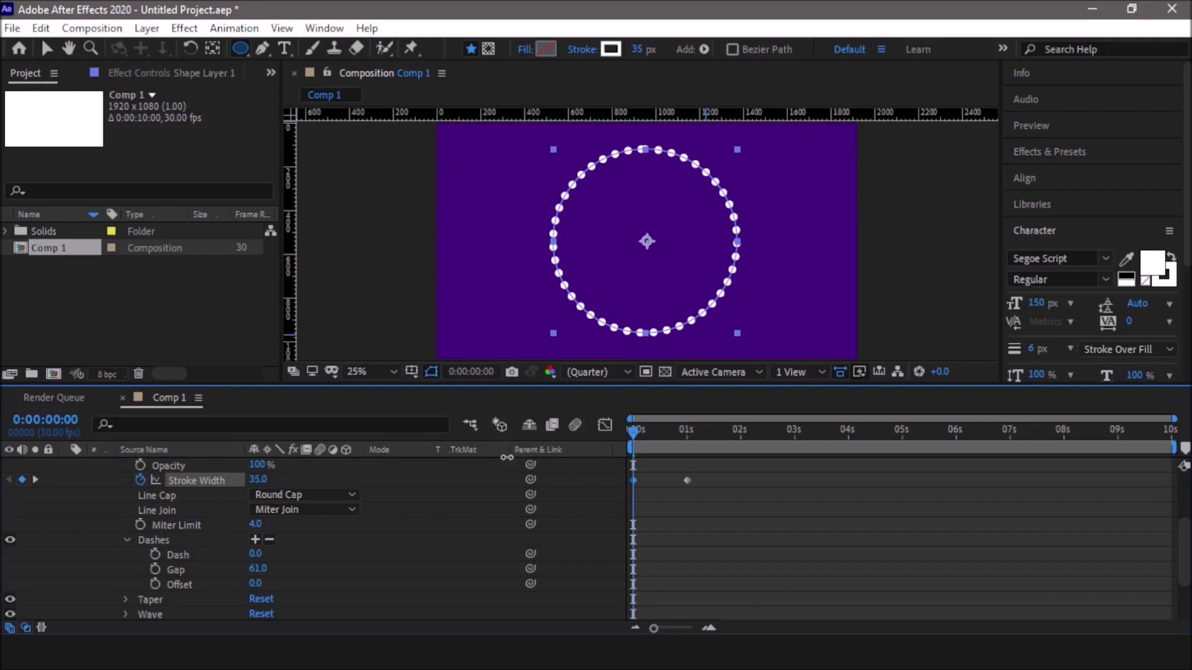
{"action": "scroll", "coordinate": [407, 505], "scroll_direction": "down", "scroll_amount": 3}
{"action": "scroll", "coordinate": [408, 505], "scroll_direction": "down", "scroll_amount": 2}
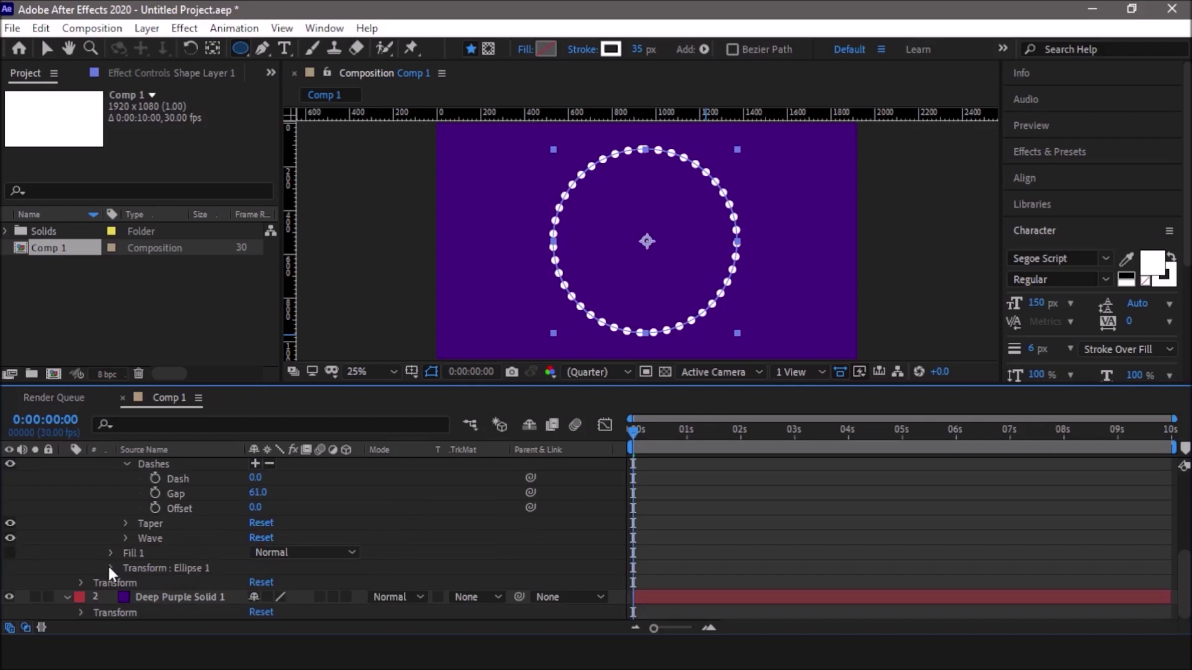
Expand the Transform group and Transform : Ellipse 1 to reach the ellipse's Scale property.
{"action": "left_click", "coordinate": [81, 582]}
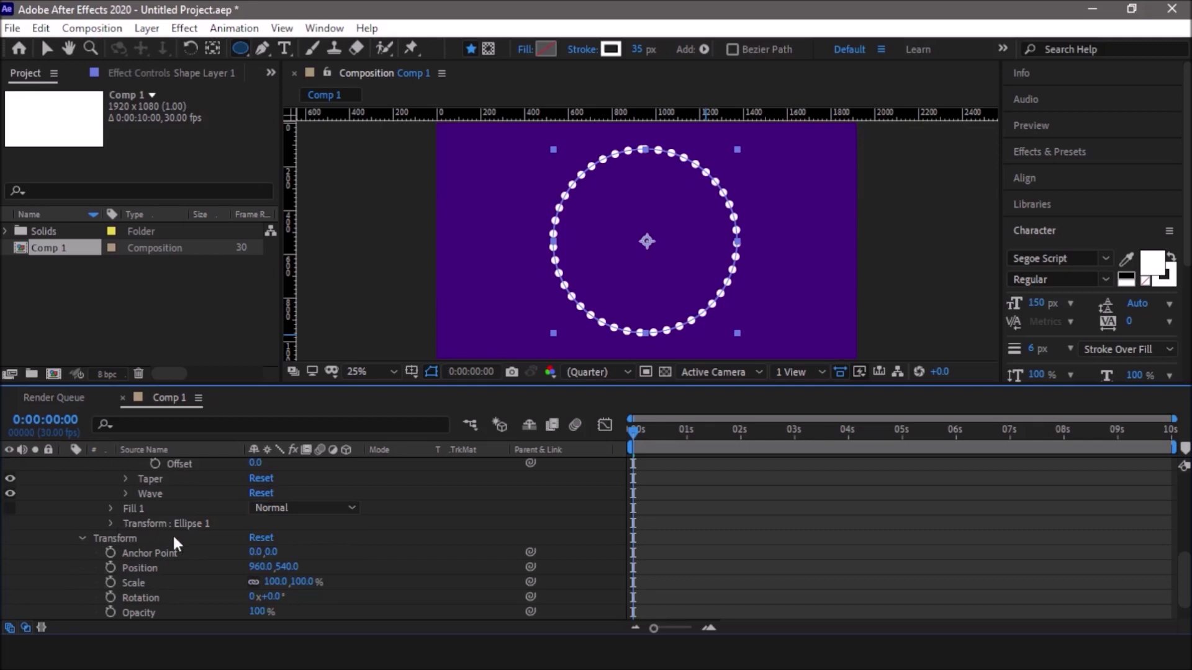
{"action": "left_click", "coordinate": [111, 524]}
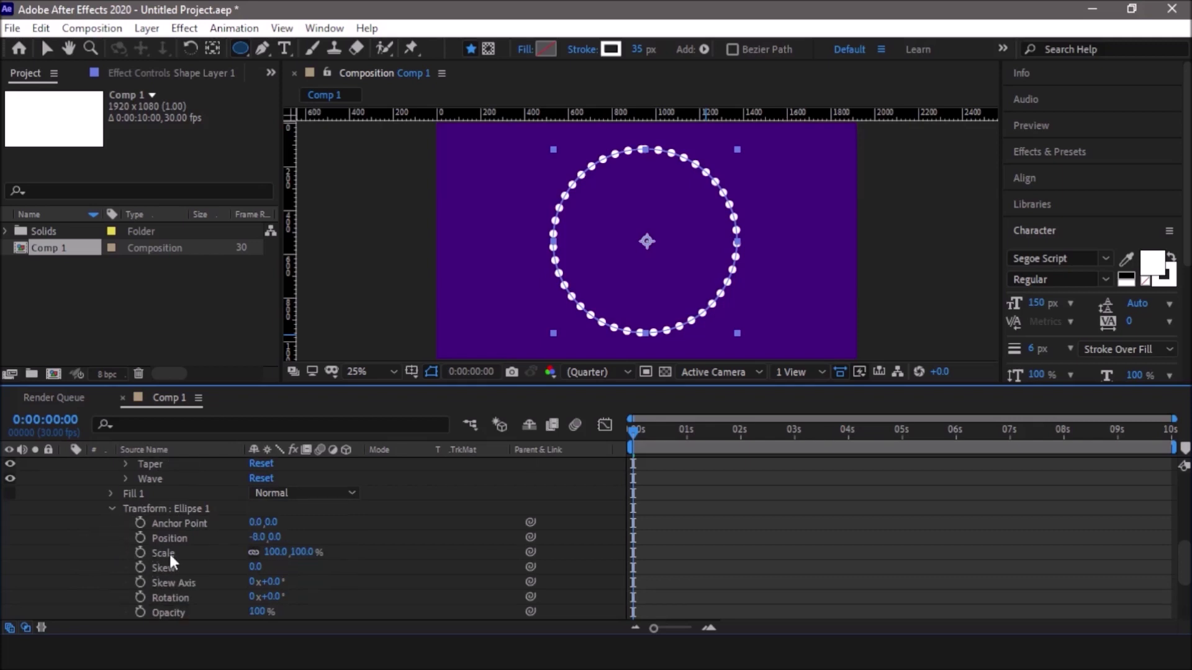
{"action": "scroll", "coordinate": [163, 552], "scroll_direction": "down", "scroll_amount": 5}
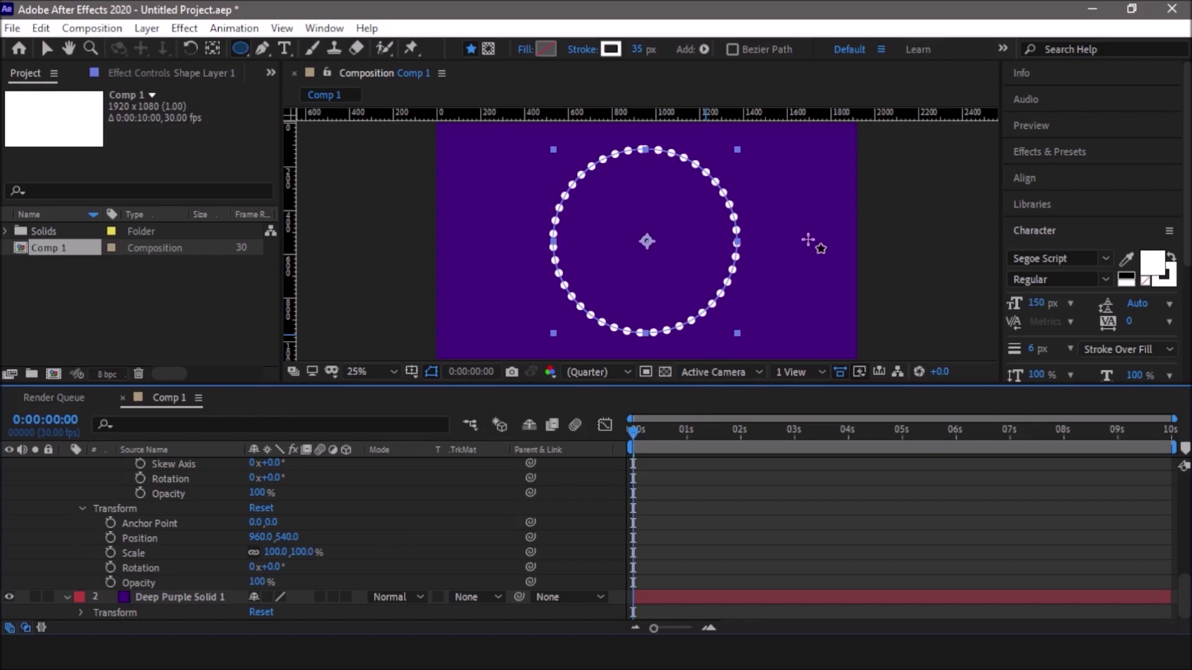
{"action": "scroll", "coordinate": [337, 548], "scroll_direction": "up", "scroll_amount": 4}
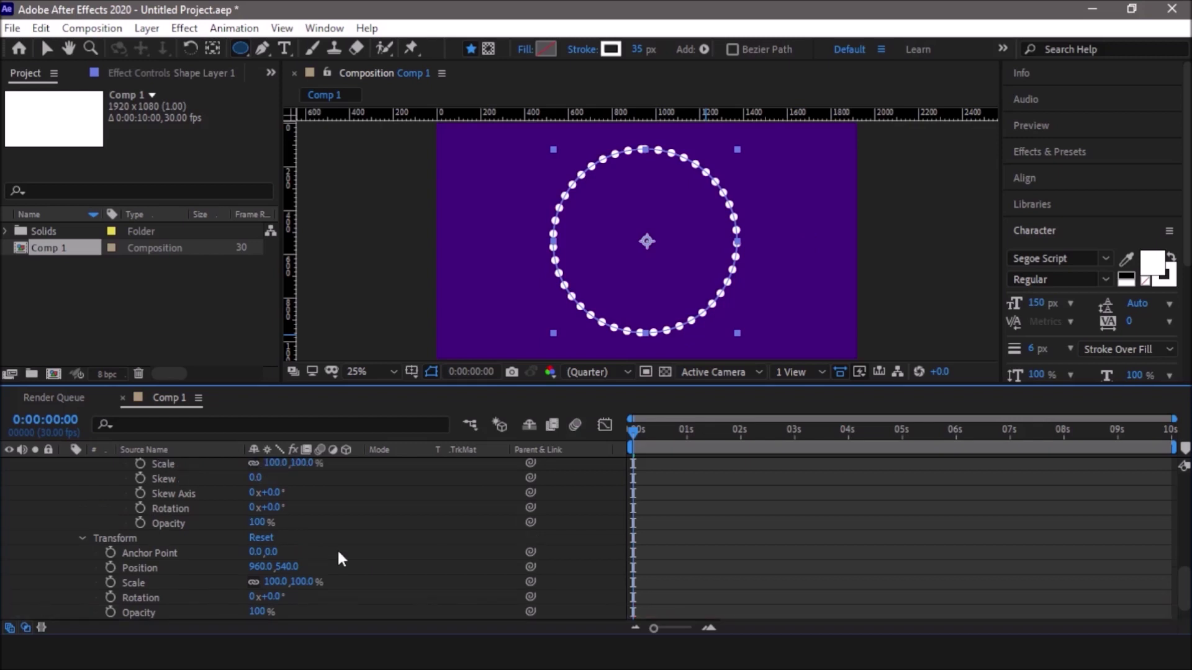
{"action": "scroll", "coordinate": [346, 538], "scroll_direction": "up", "scroll_amount": 3}
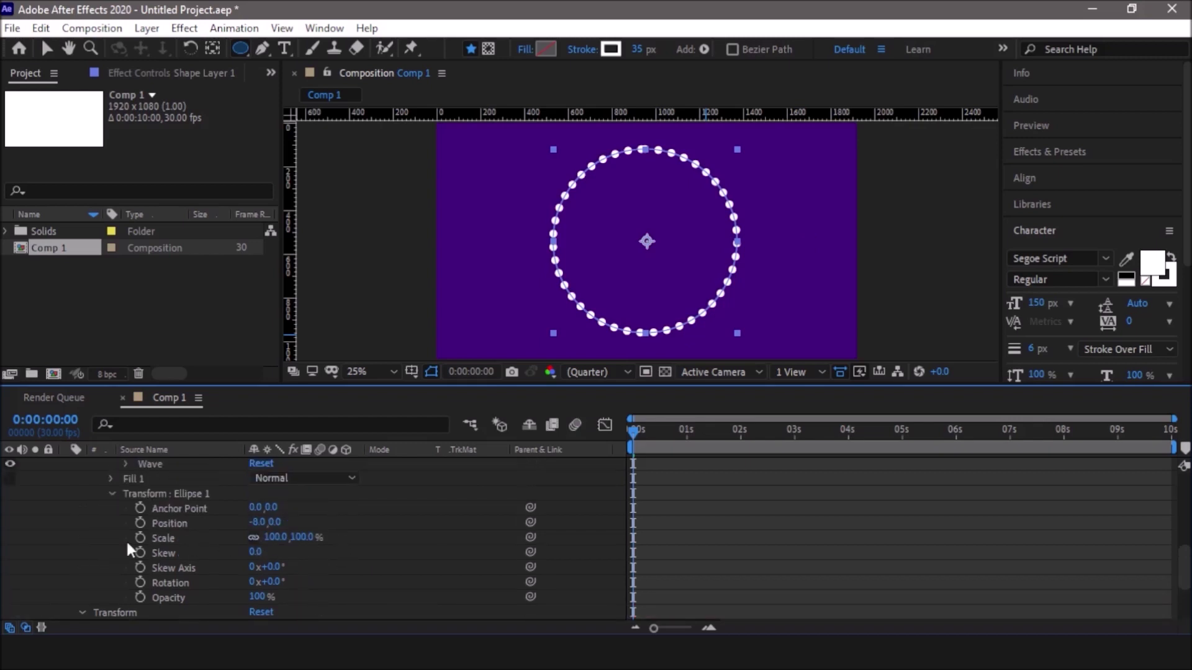
{"action": "scroll", "coordinate": [155, 541], "scroll_direction": "down", "scroll_amount": 4}
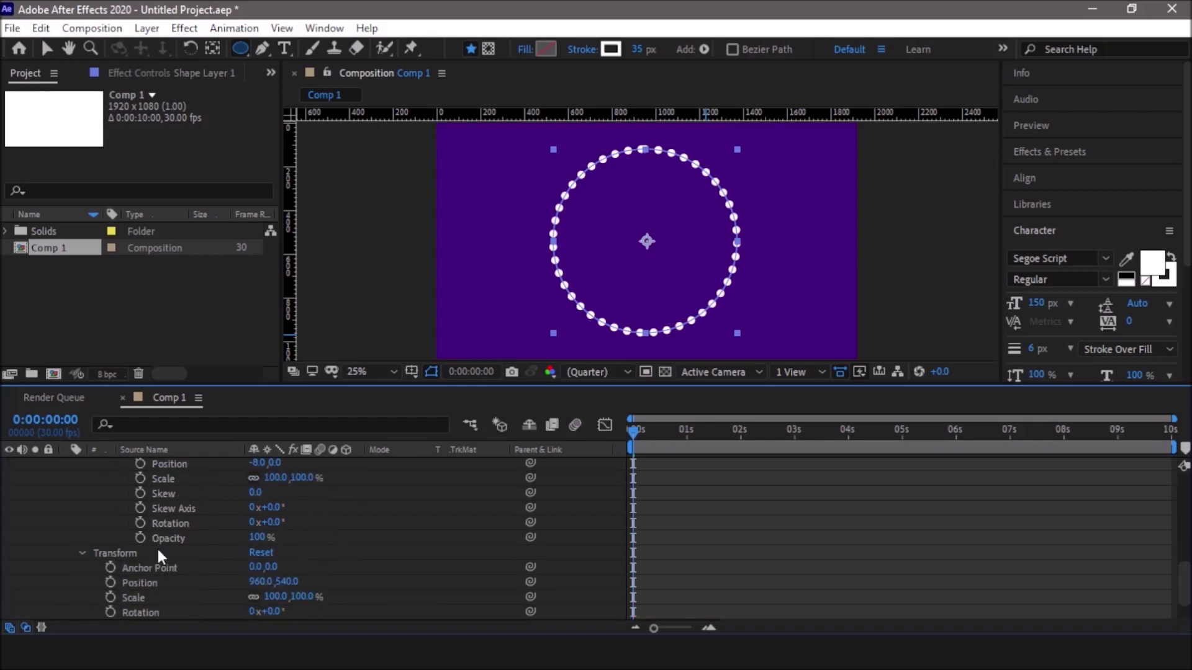
{"action": "scroll", "coordinate": [158, 546], "scroll_direction": "up", "scroll_amount": 6}
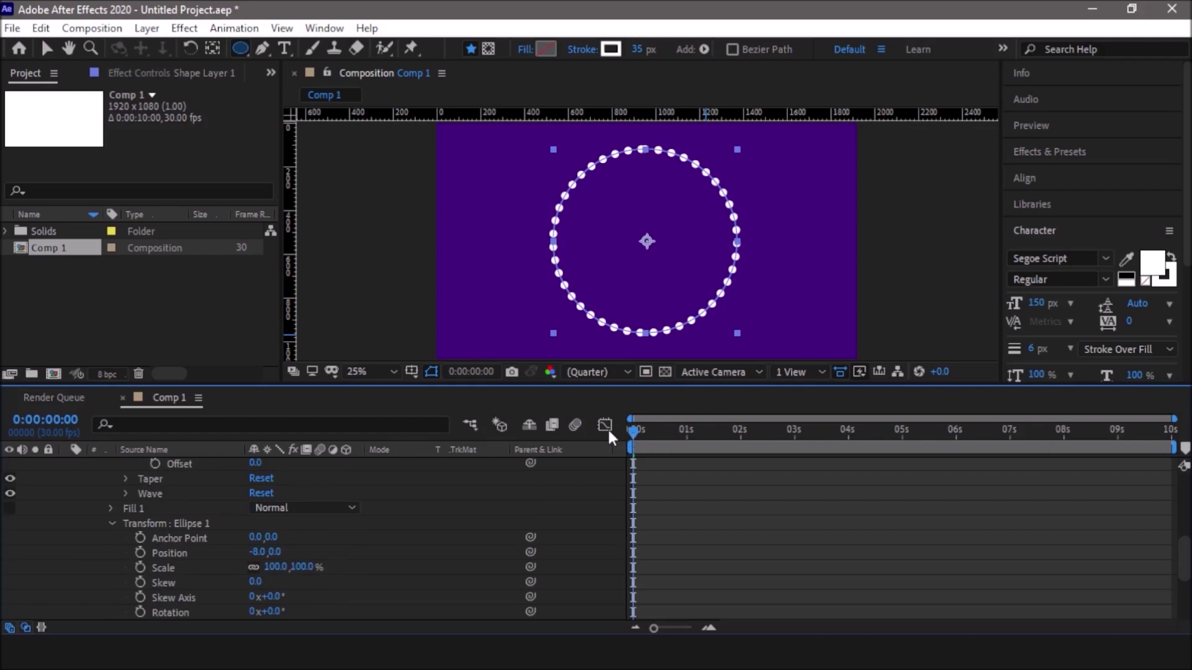
Keyframe the ellipse Scale at 0% at 0 s and 100% at 1 s.
{"action": "left_click", "coordinate": [141, 567]}
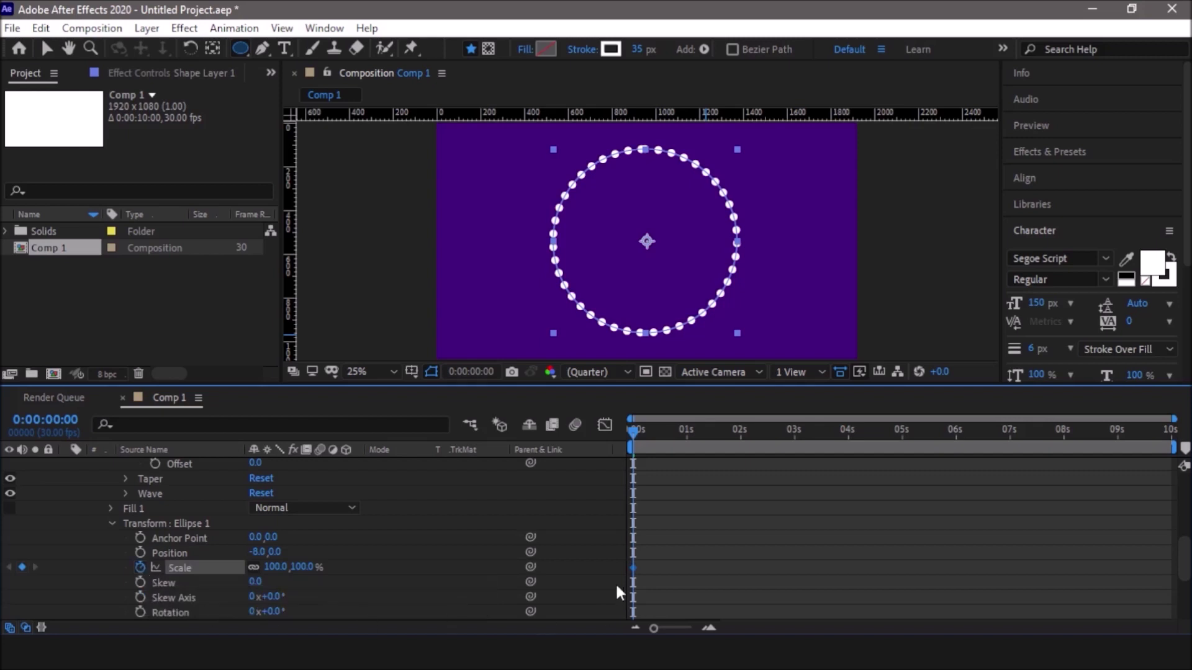
{"action": "left_click", "coordinate": [276, 567]}
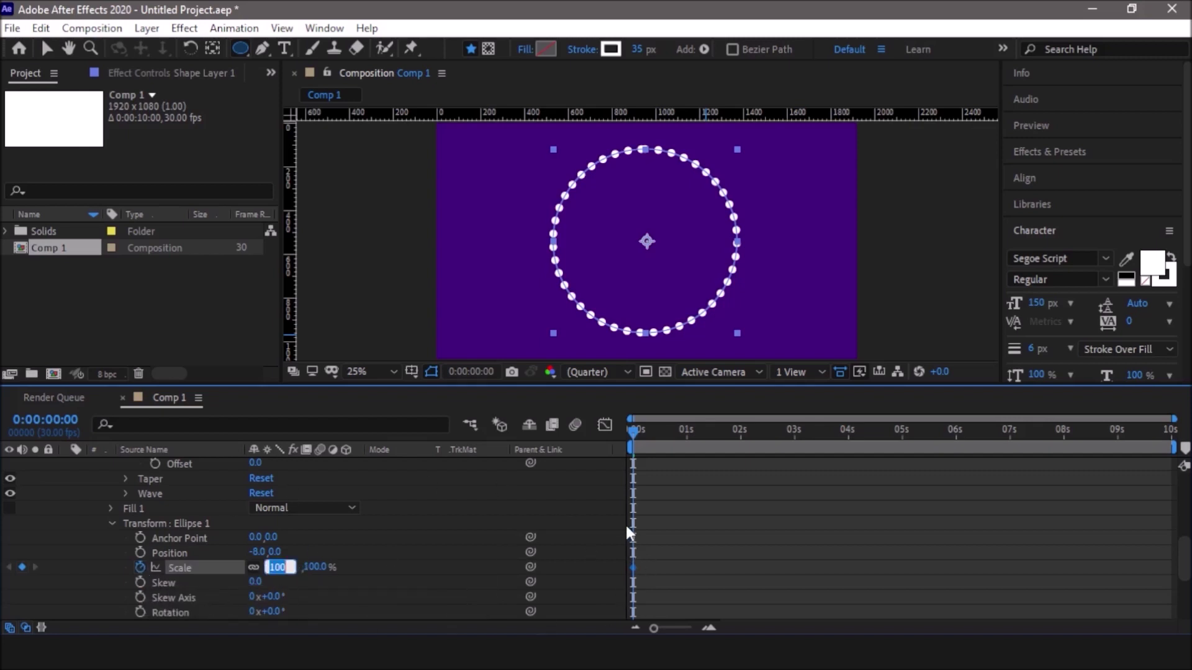
{"action": "type", "text": "0"}
{"action": "key", "text": "Return"}
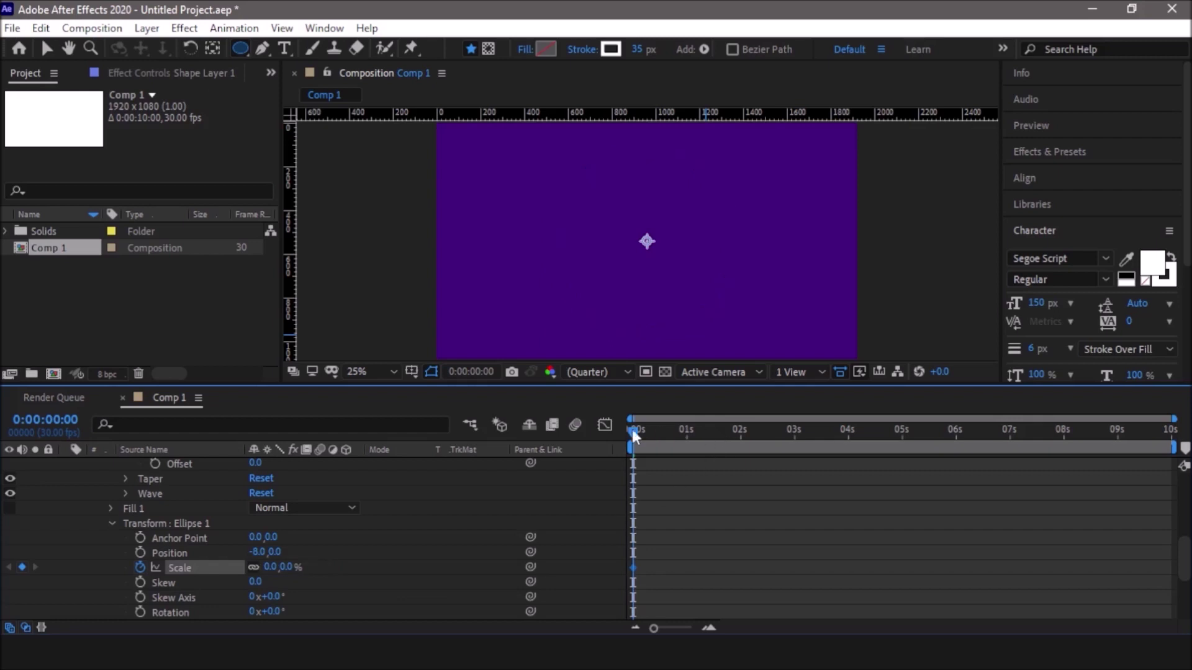
{"action": "left_click_drag", "start_coordinate": [632, 431], "coordinate": [684, 438]}
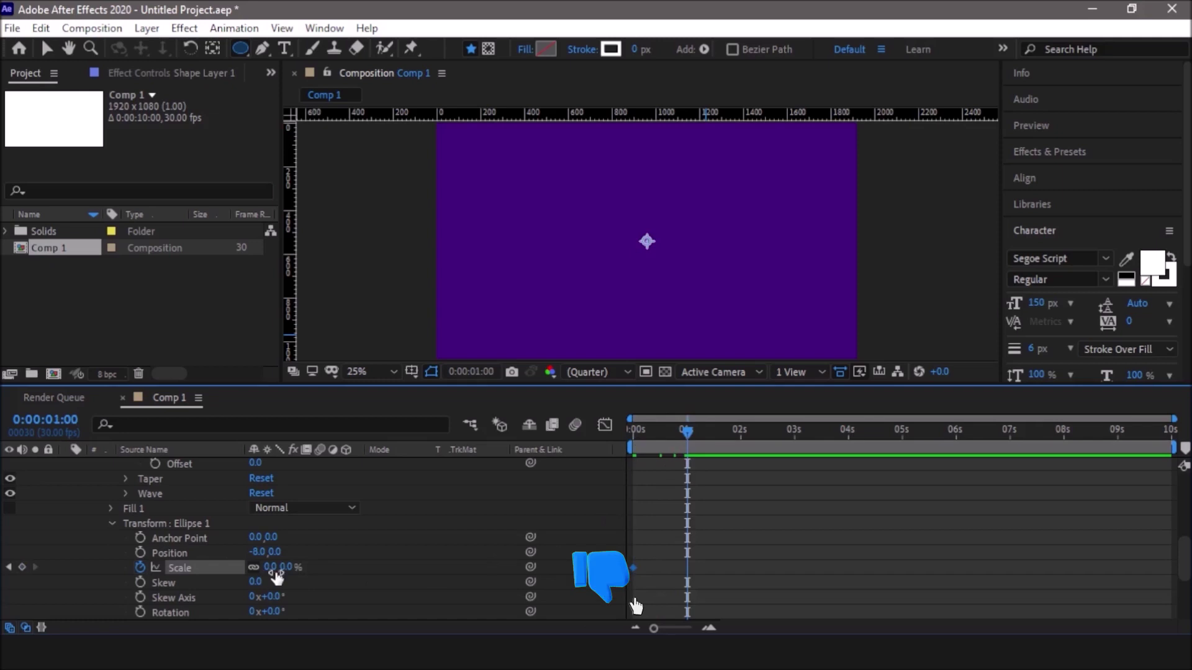
{"action": "left_click", "coordinate": [273, 569]}
{"action": "type", "text": "100"}
{"action": "key", "text": "Return"}
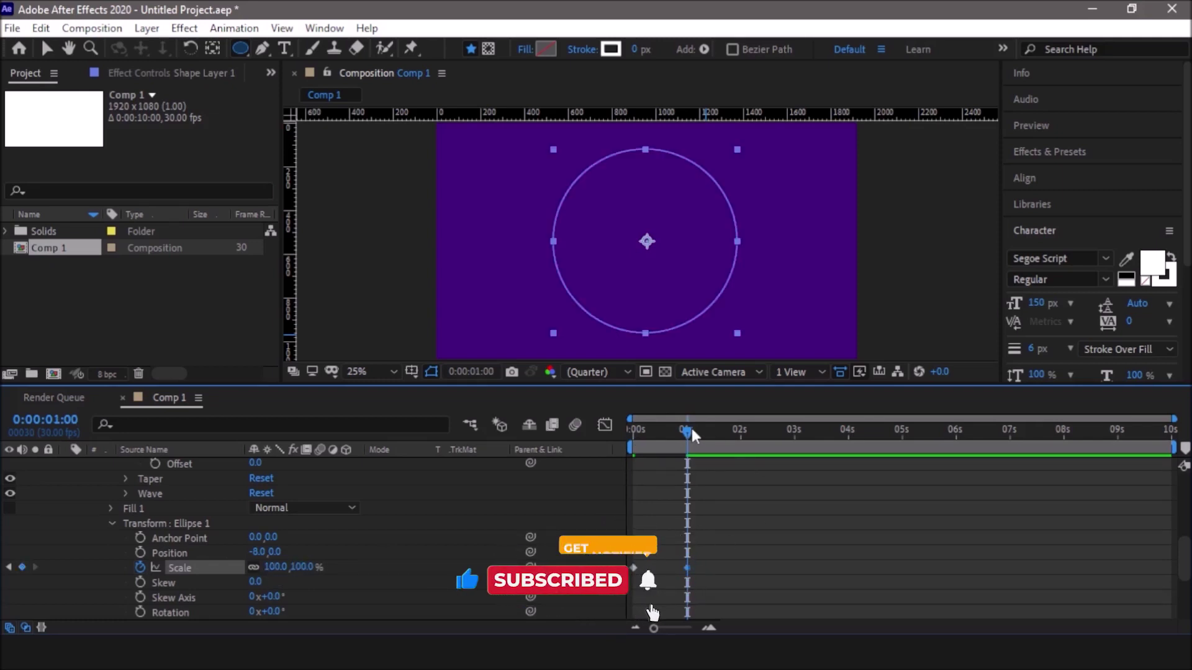
Preview the growing circle from the start, then collapse Shape Layer 1.
{"action": "left_click_drag", "start_coordinate": [690, 426], "coordinate": [565, 434]}
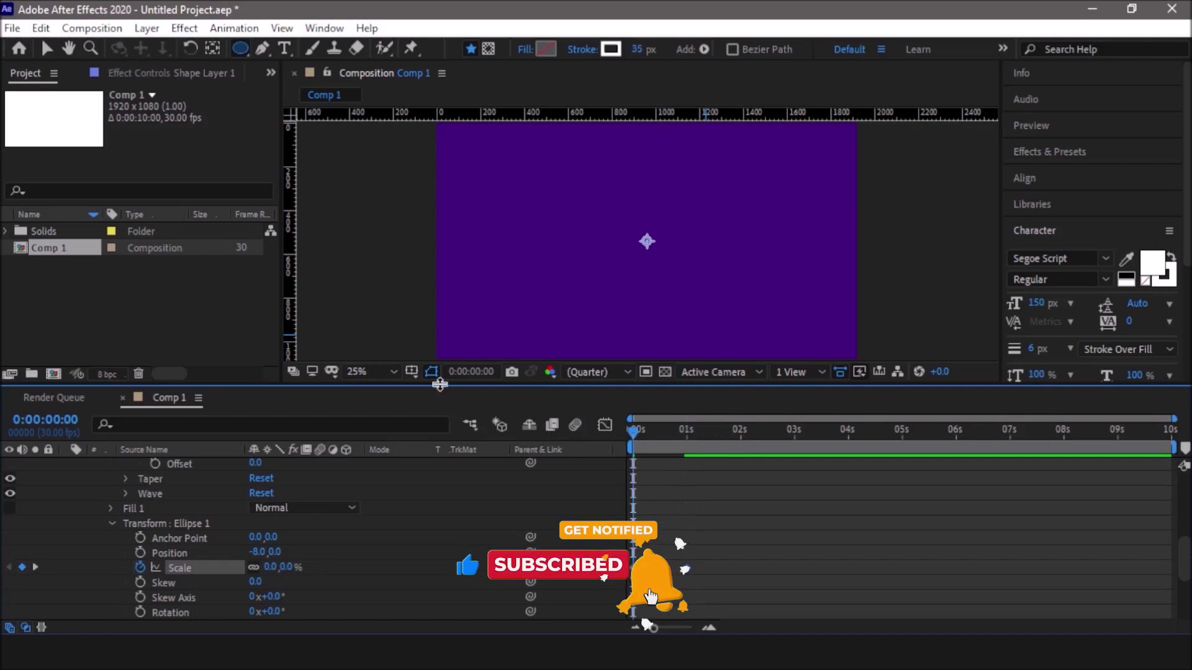
{"action": "key", "text": "space"}
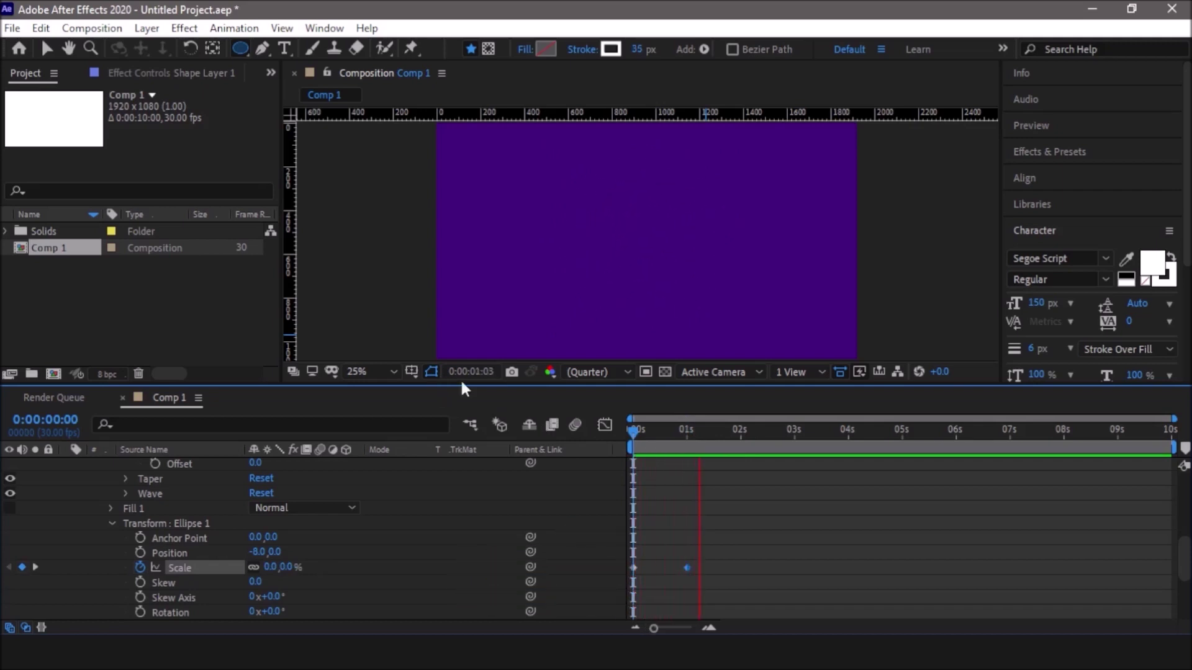
{"action": "key", "text": "space"}
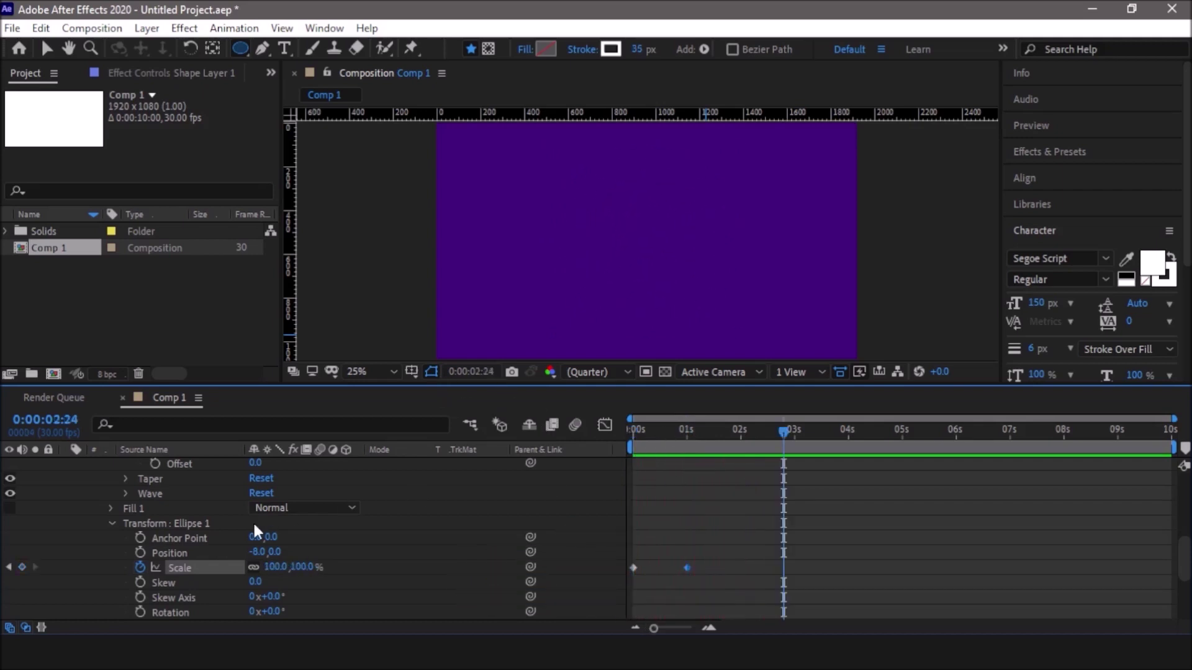
{"action": "scroll", "coordinate": [253, 524], "scroll_direction": "up", "scroll_amount": 3}
{"action": "scroll", "coordinate": [255, 528], "scroll_direction": "up", "scroll_amount": 3}
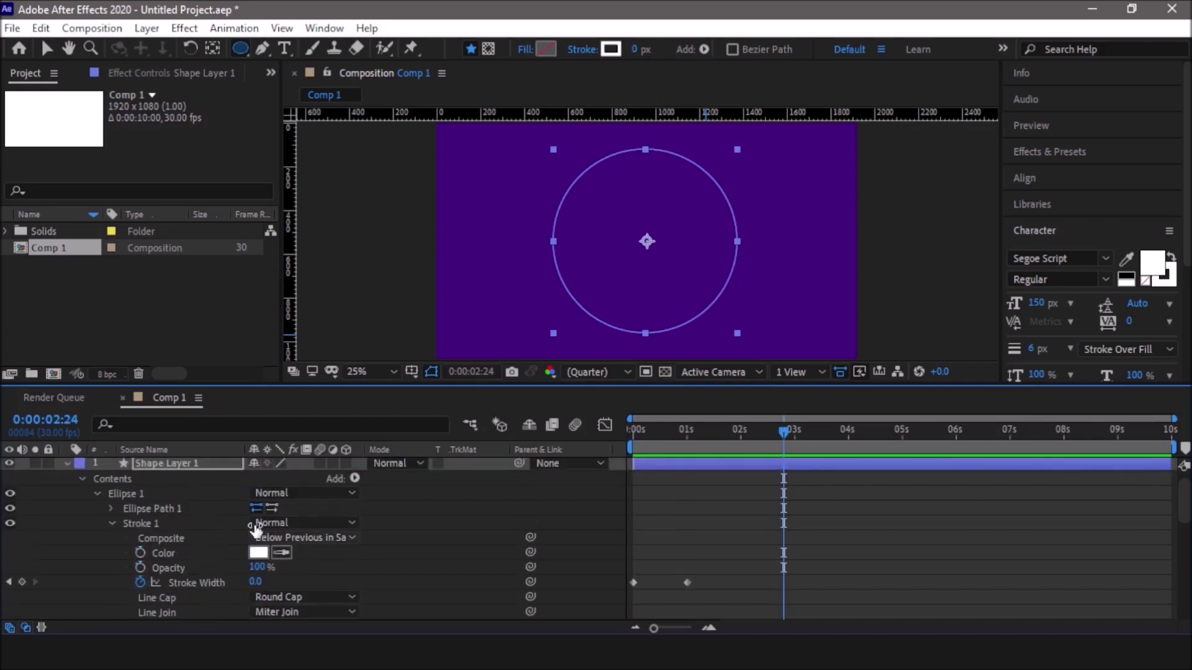
{"action": "left_click", "coordinate": [66, 465]}
Duplicate the circle layer twice; move Shape Layer 3 lower right and scale it to 130%.
{"action": "key", "text": "ctrl+d"}
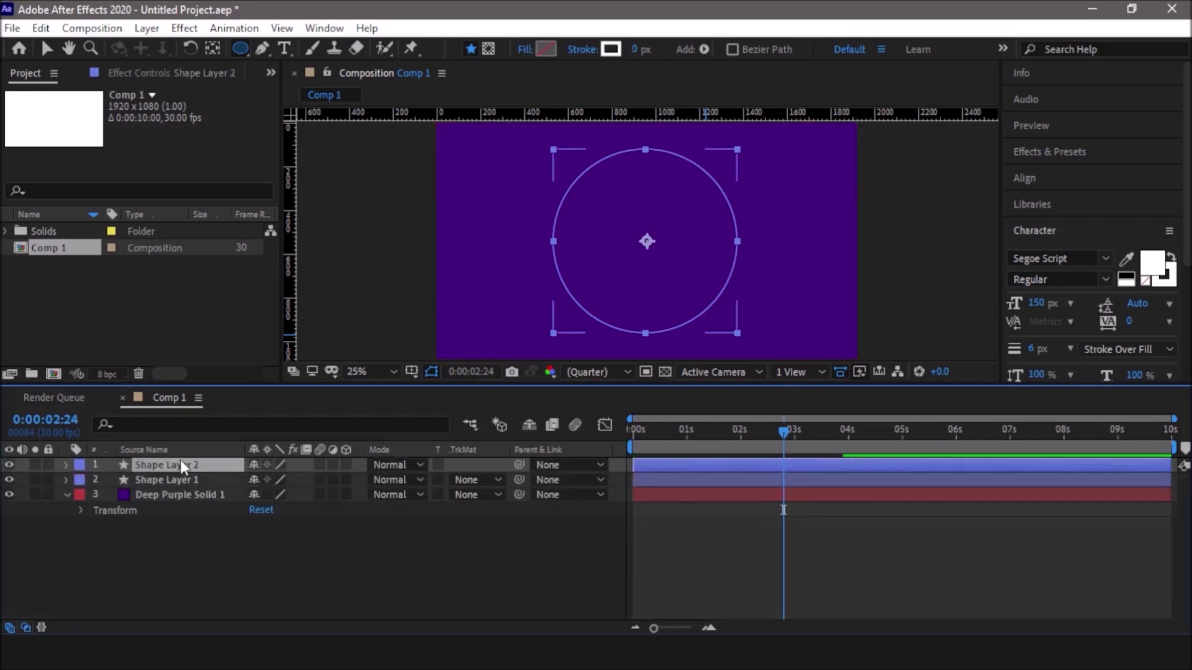
{"action": "key", "text": "ctrl+d"}
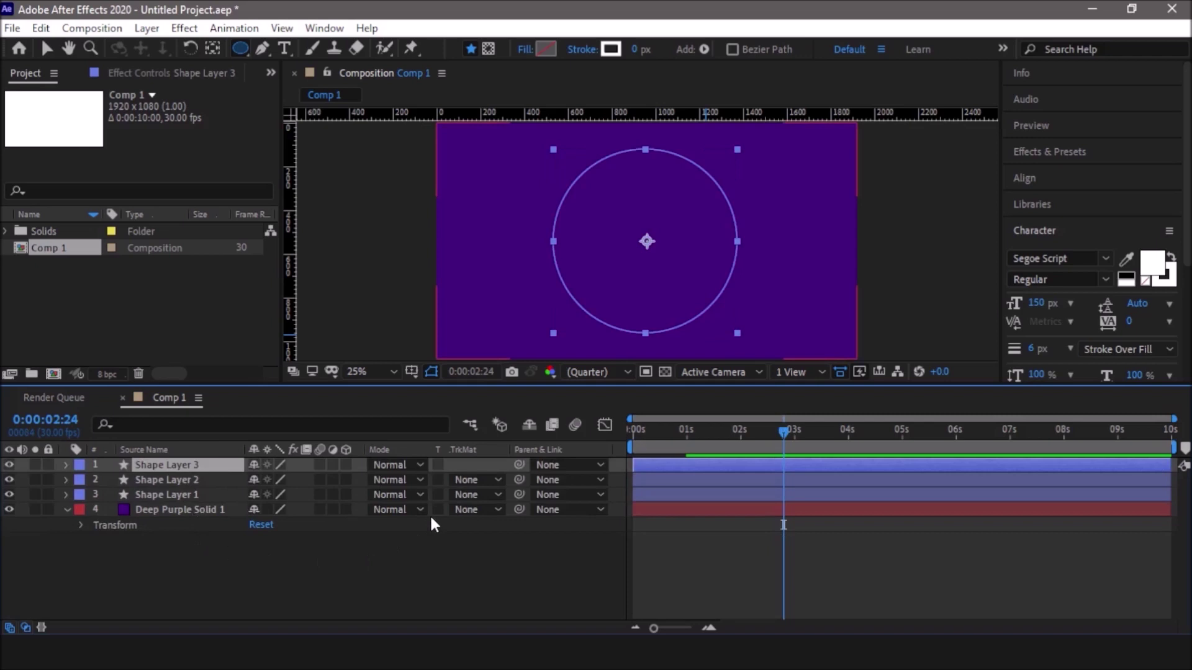
{"action": "left_click", "coordinate": [45, 46]}
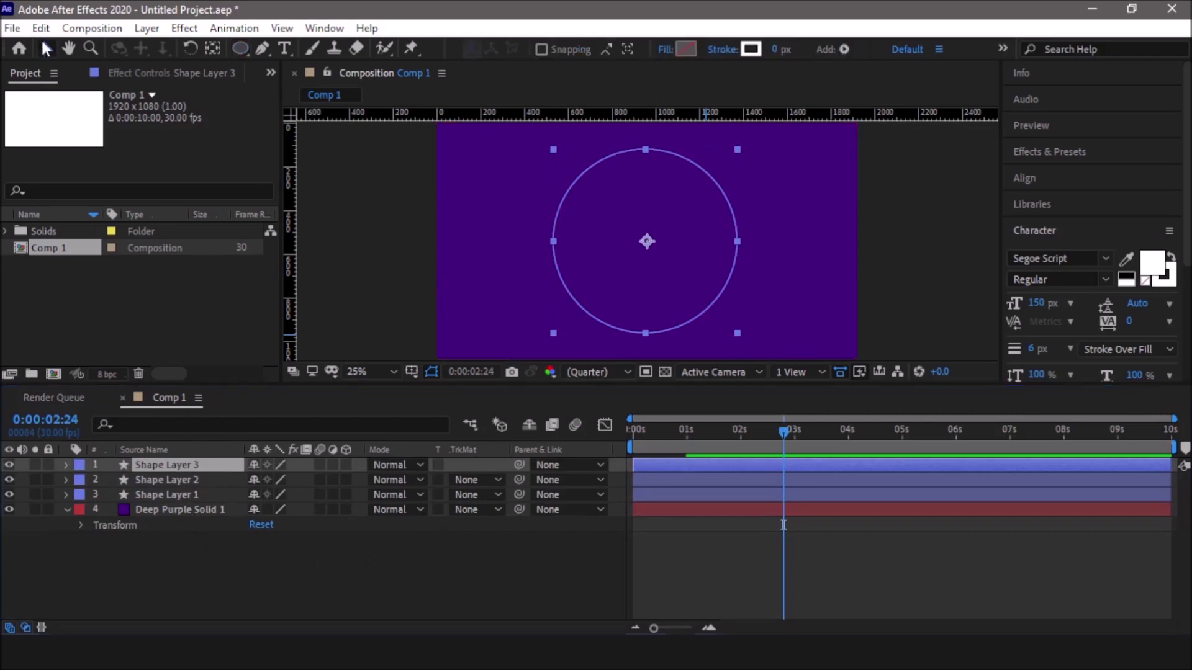
{"action": "left_click_drag", "start_coordinate": [724, 273], "coordinate": [839, 327]}
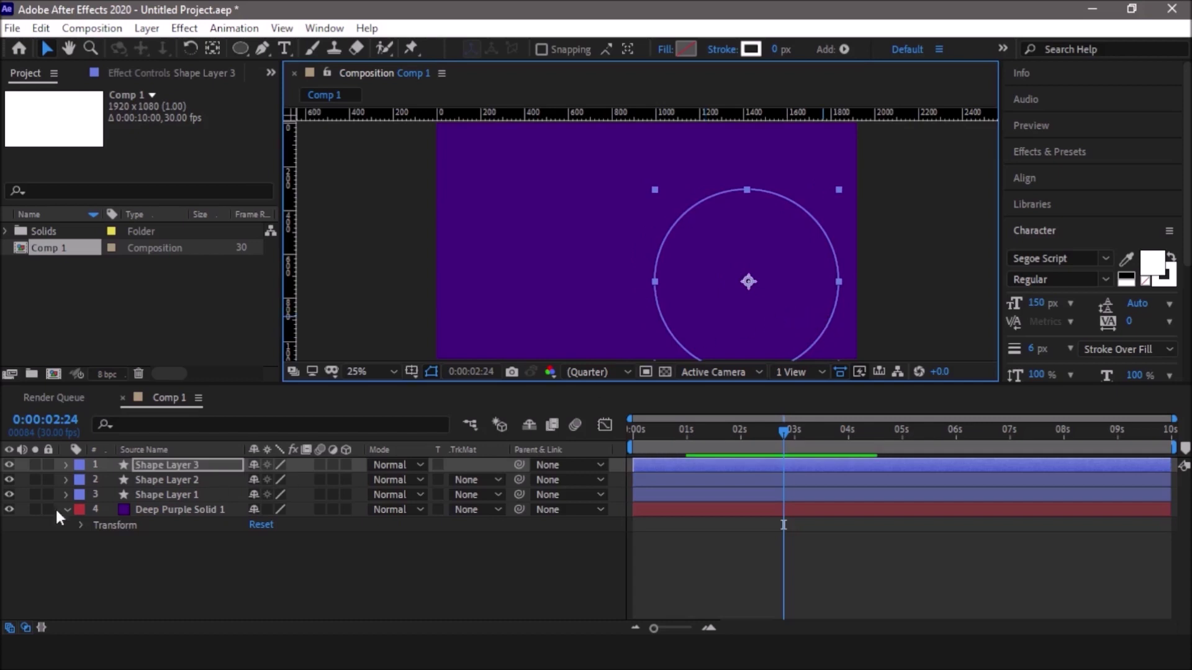
{"action": "left_click", "coordinate": [66, 464]}
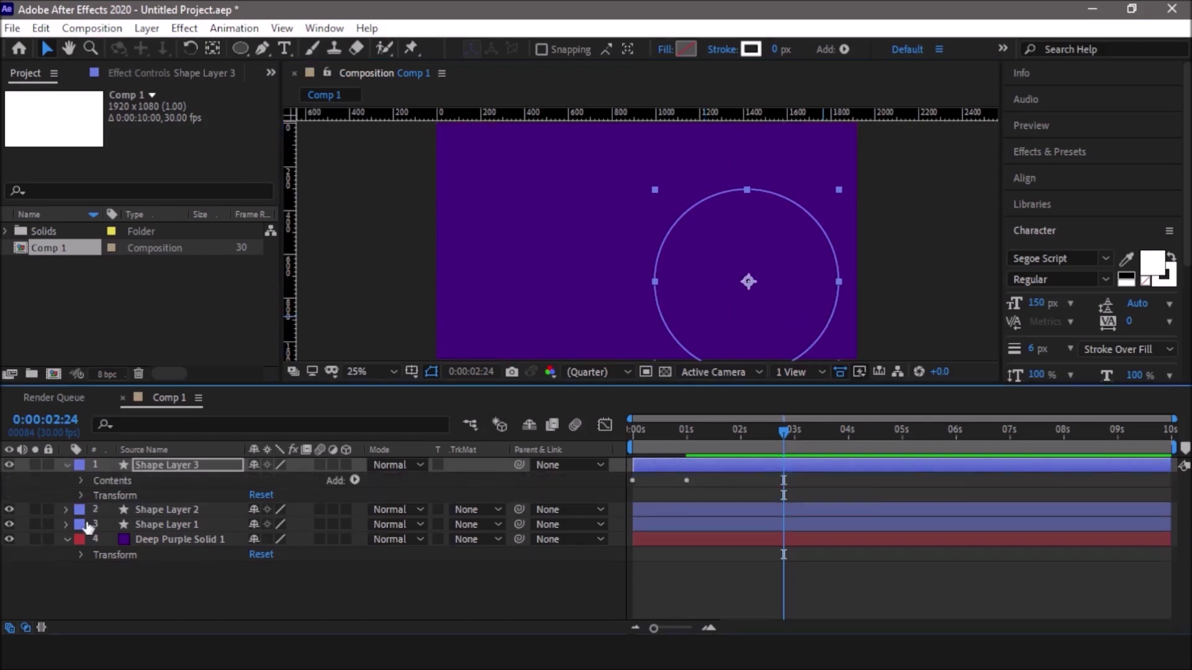
{"action": "left_click", "coordinate": [66, 464]}
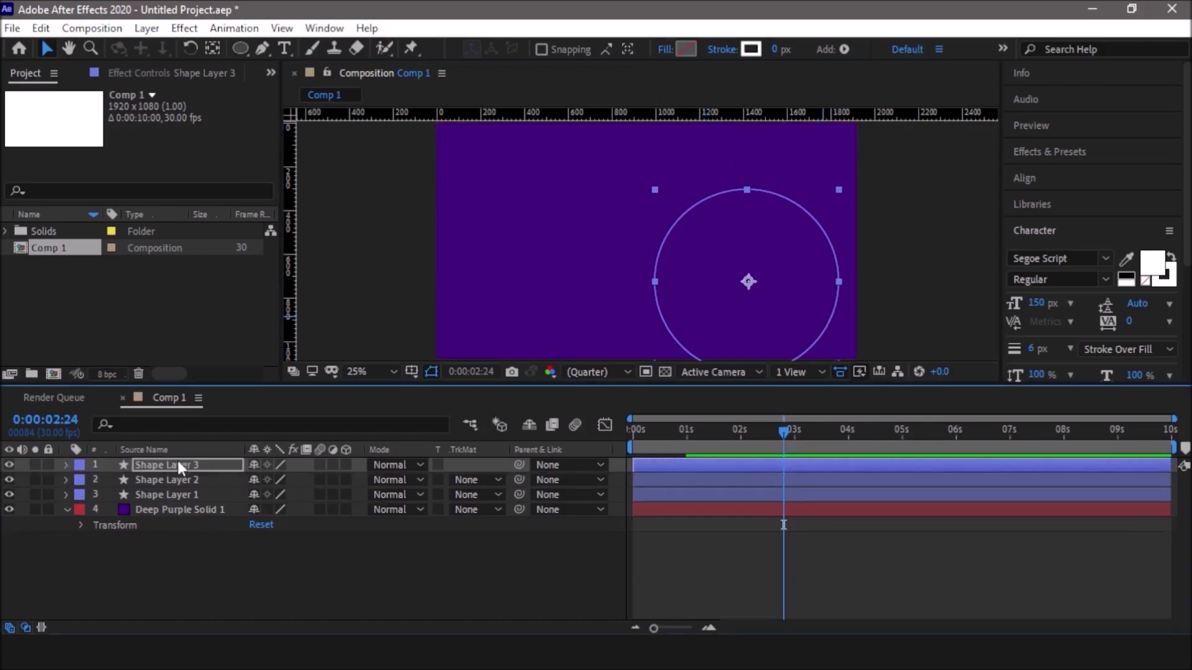
{"action": "left_click", "coordinate": [178, 463]}
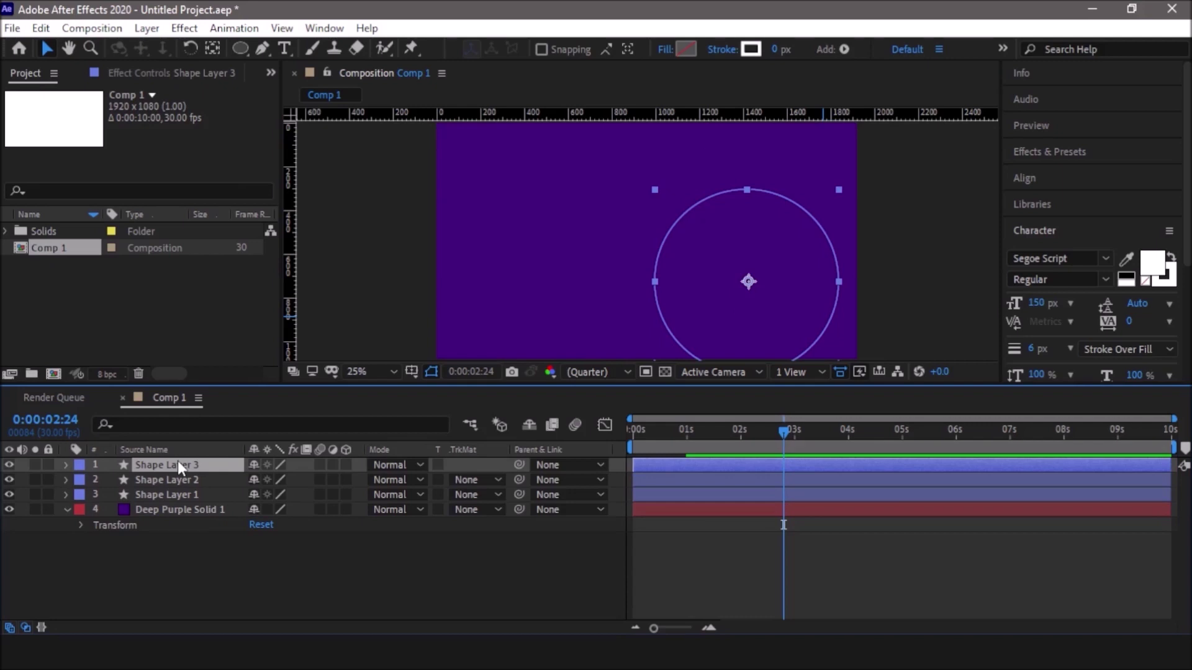
{"action": "key", "text": "s"}
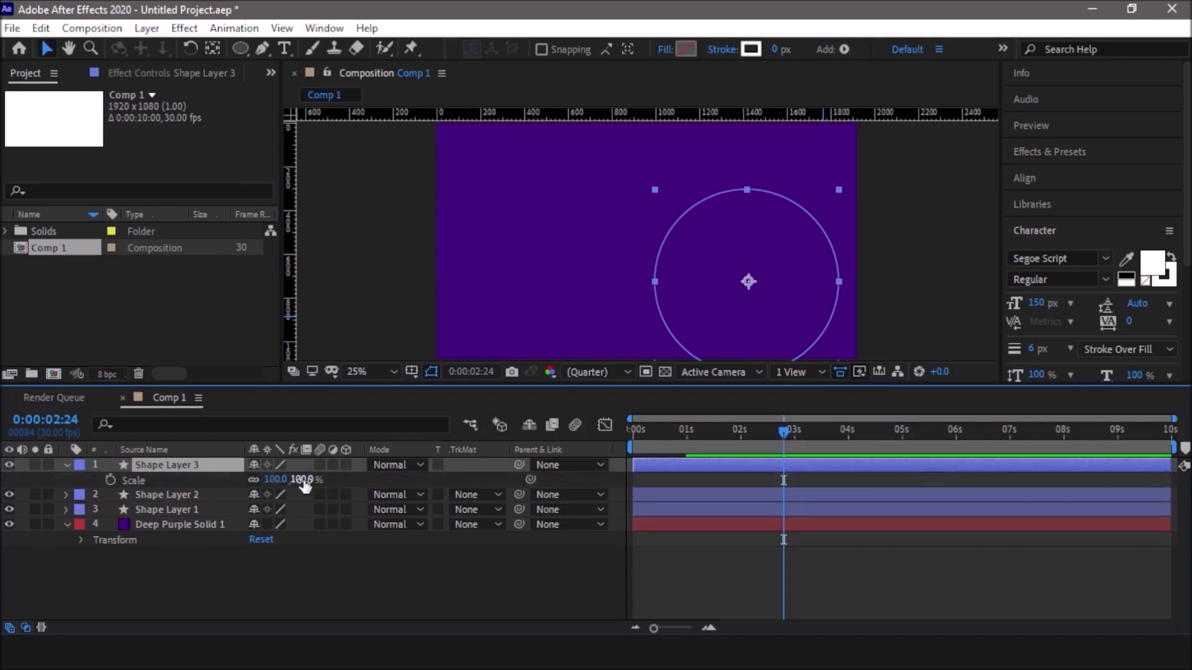
{"action": "left_click_drag", "start_coordinate": [304, 485], "coordinate": [329, 480]}
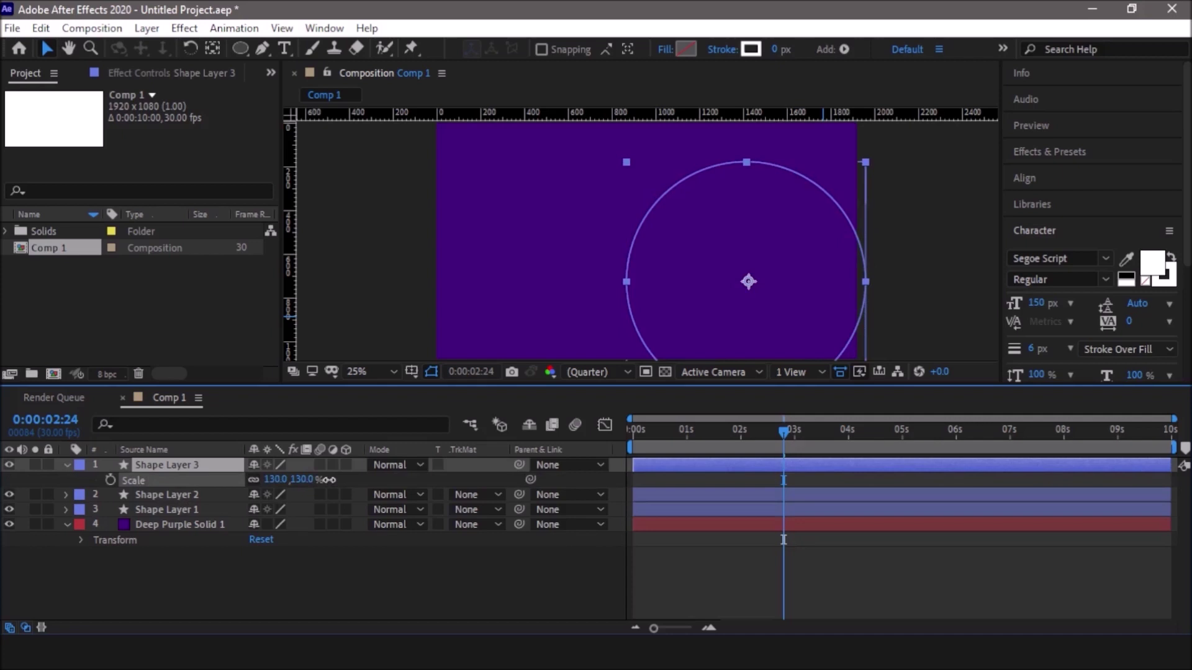
Move Shape Layer 2 to the upper left, shrink it to 48%, and preview.
{"action": "left_click", "coordinate": [147, 499]}
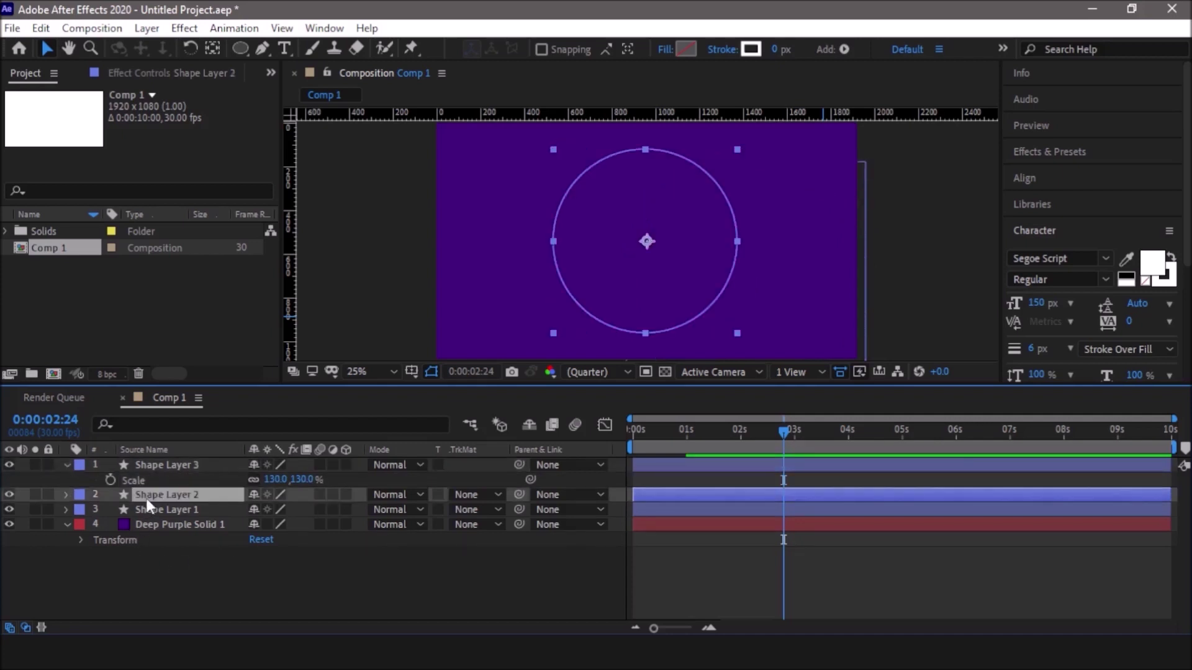
{"action": "left_click_drag", "start_coordinate": [710, 306], "coordinate": [582, 272]}
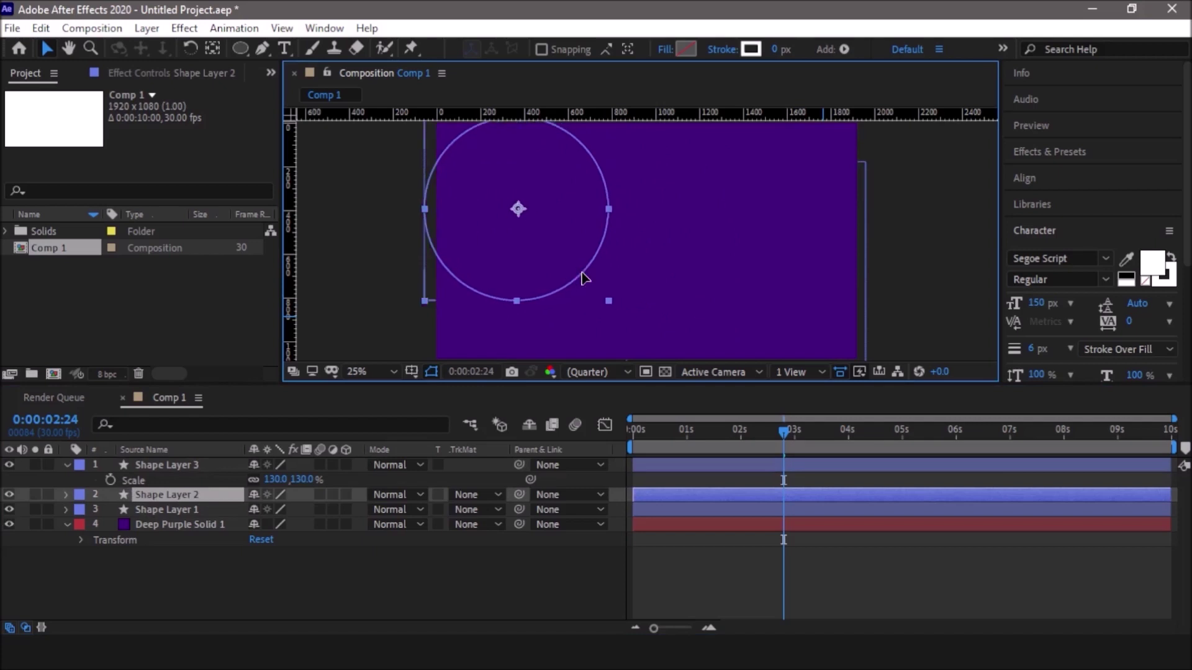
{"action": "key", "text": "s"}
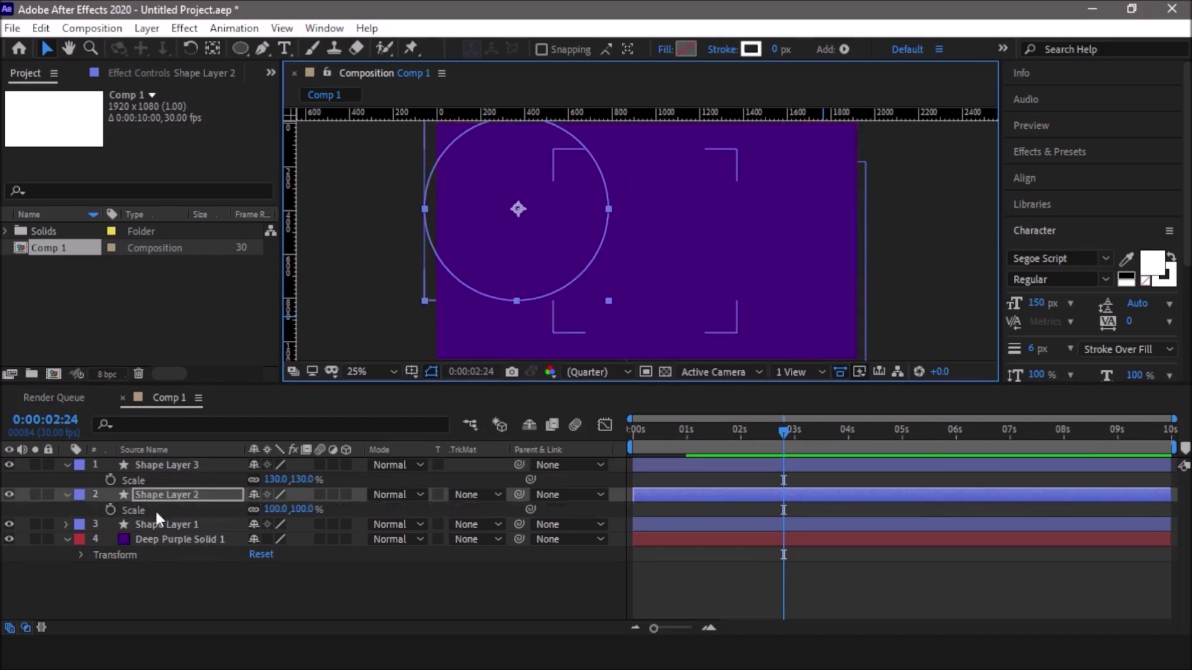
{"action": "left_click_drag", "start_coordinate": [274, 509], "coordinate": [220, 497]}
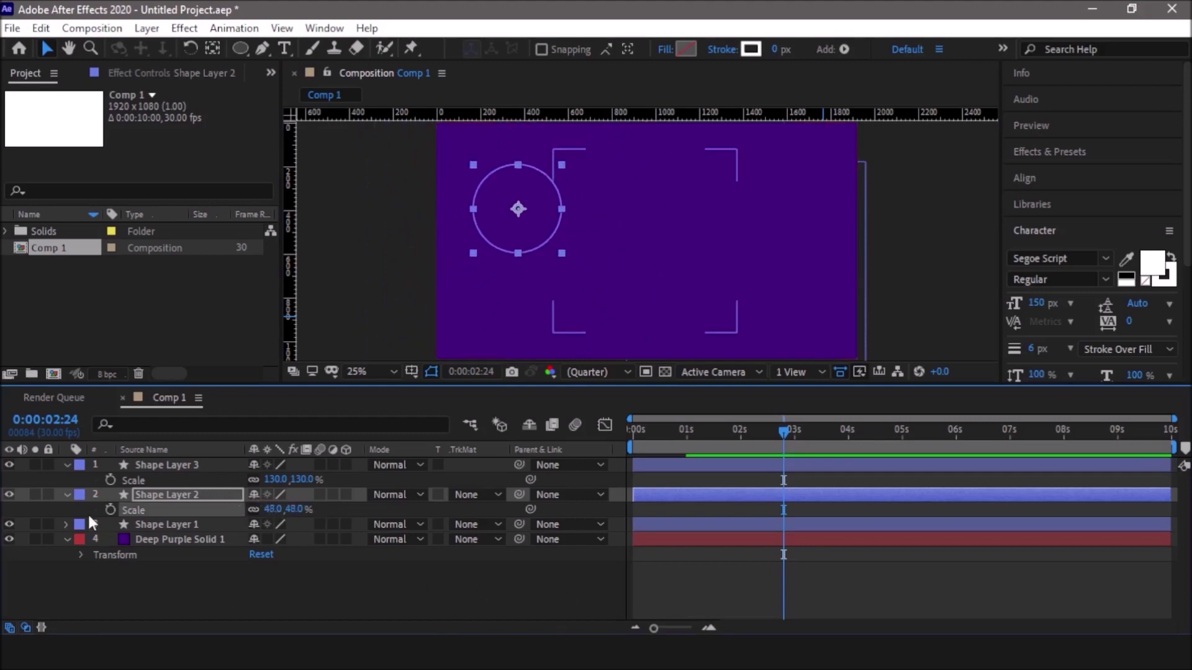
{"action": "key", "text": "space"}
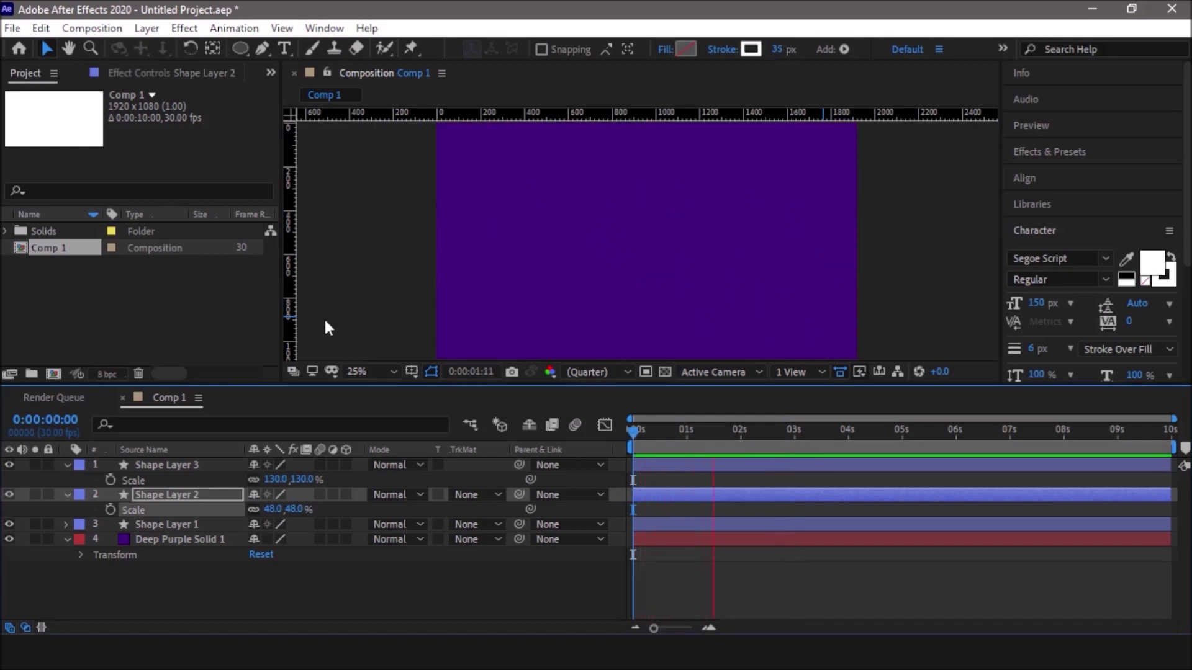
Shift Shape Layer 3 to start near 0.5 s and preview the staggered circles from frame 0.
{"action": "key", "text": "space"}
{"action": "left_click_drag", "start_coordinate": [653, 460], "coordinate": [667, 497]}
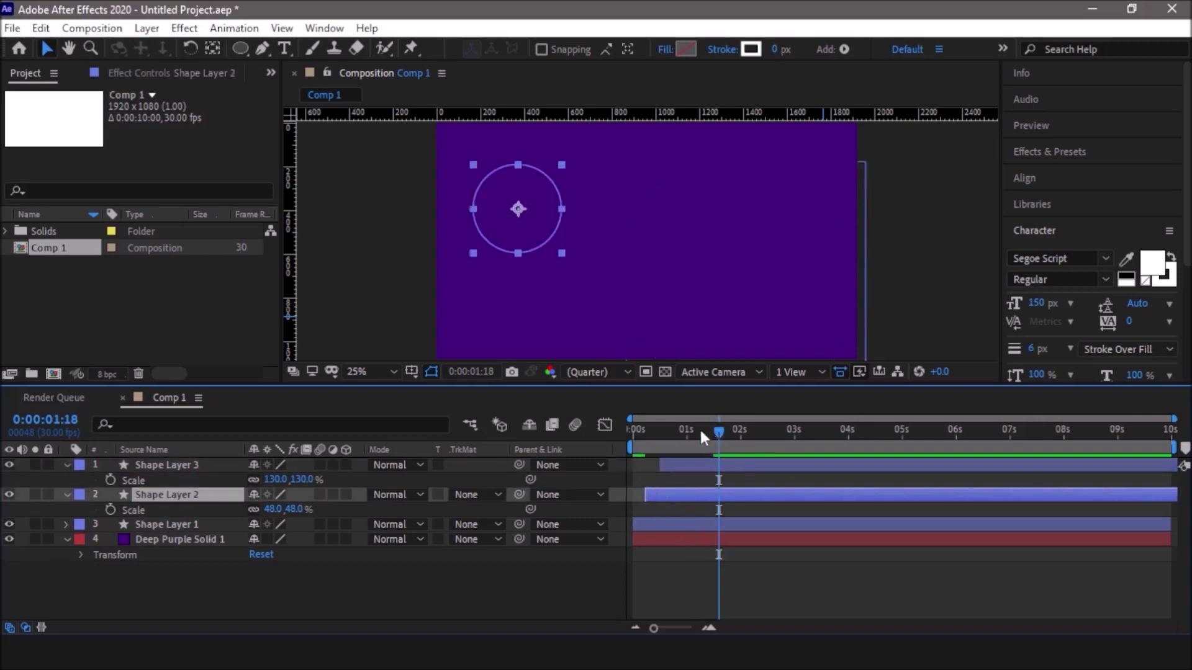
{"action": "left_click_drag", "start_coordinate": [698, 427], "coordinate": [597, 430]}
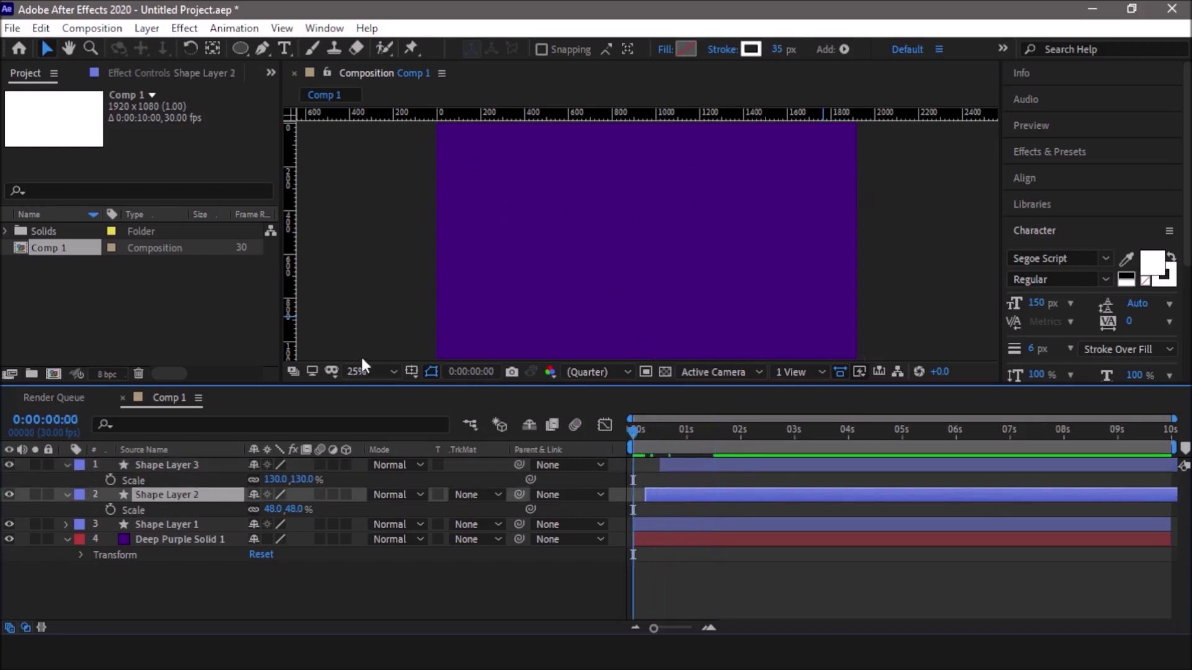
{"action": "key", "text": "space"}
{"action": "key", "text": "space"}
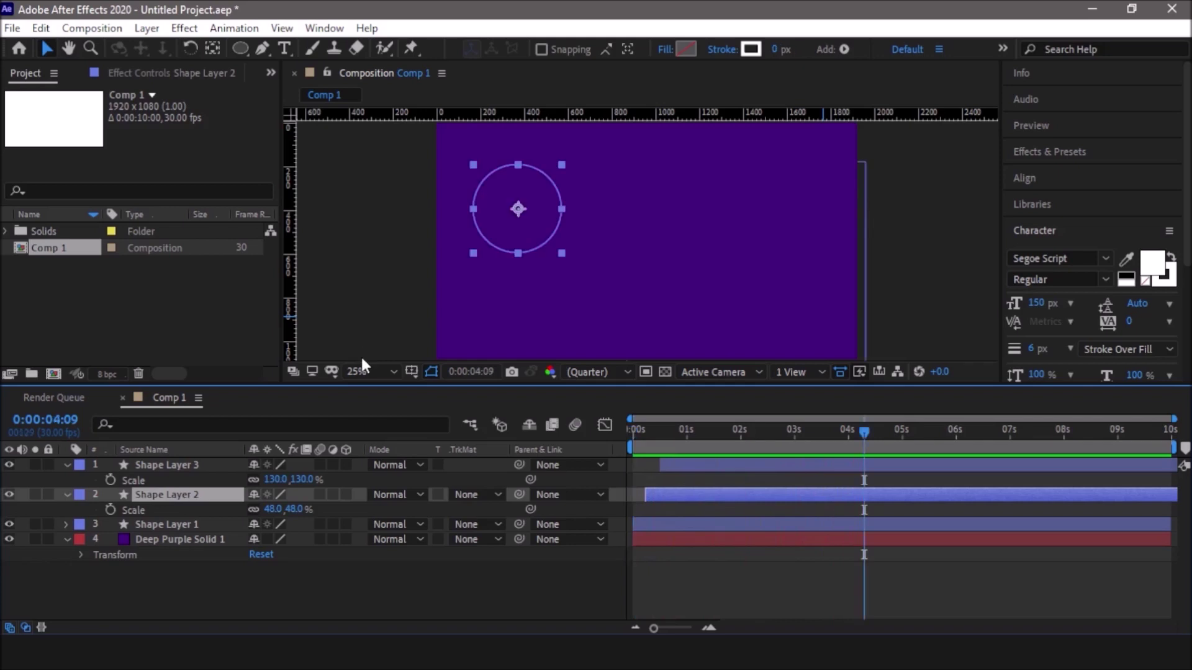